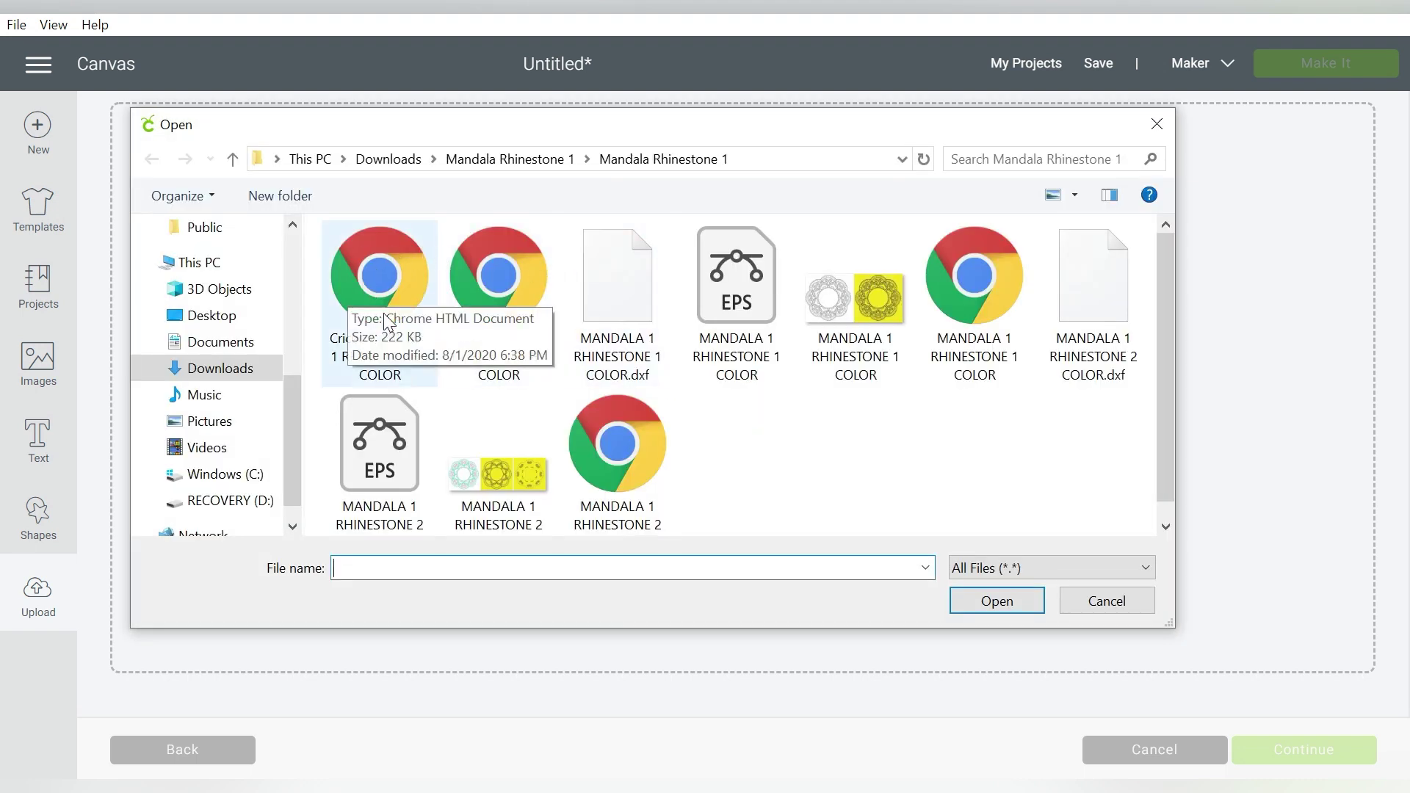
Step: Upload the Cricut MANDALA 1 RHINESTONE 1 COLOR file and save it to the image library under that name
{"action": "left_click", "coordinate": [379, 275]}
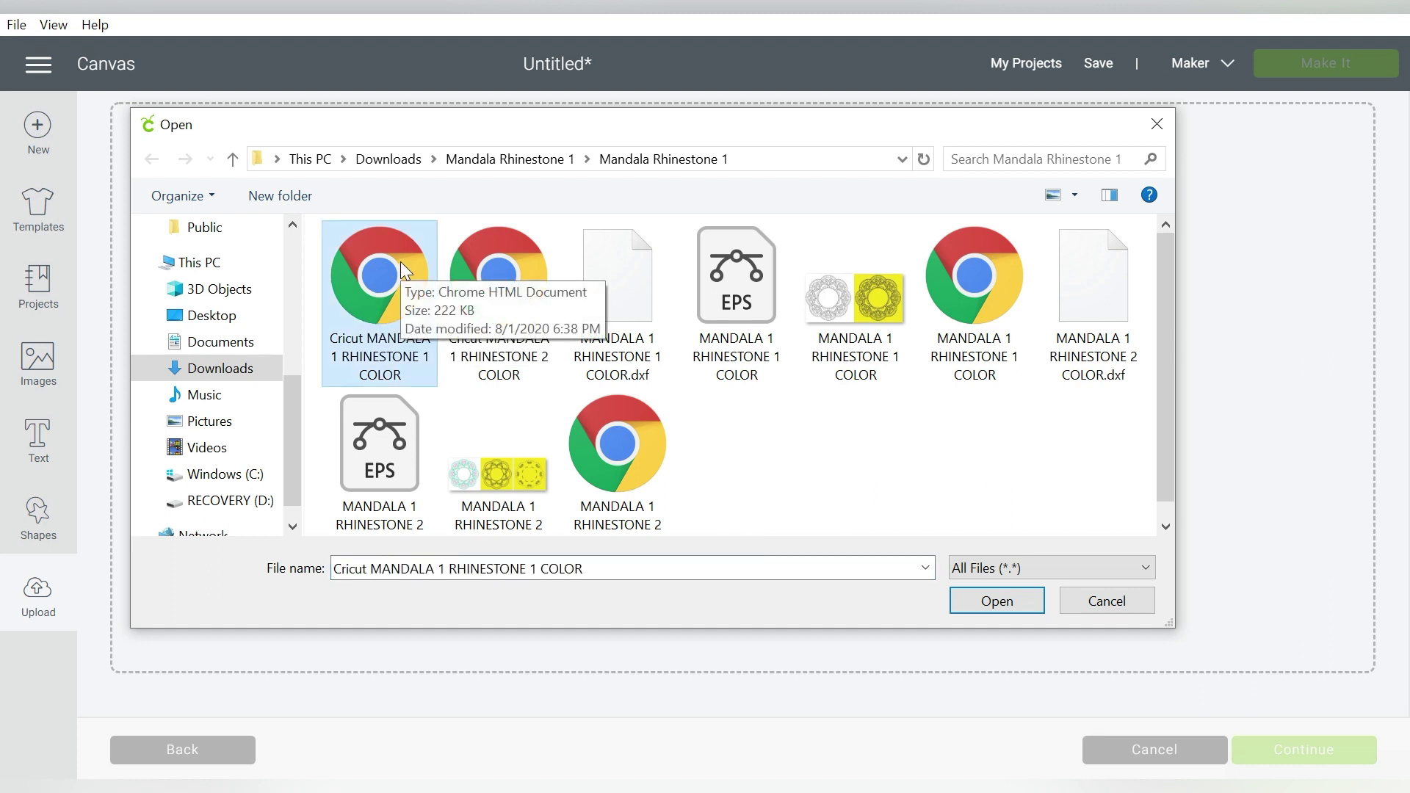
{"action": "left_click", "coordinate": [986, 608]}
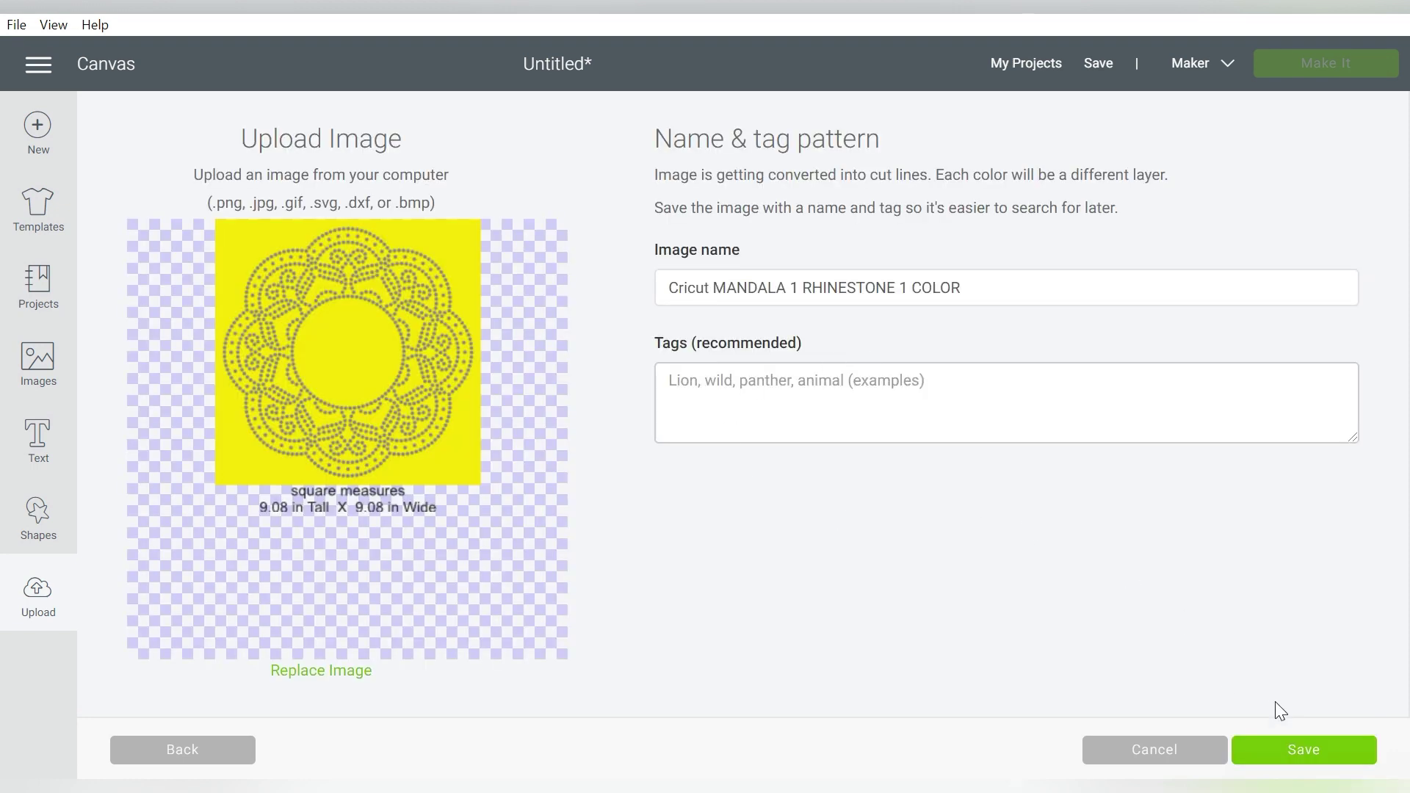
{"action": "left_click", "coordinate": [1278, 751]}
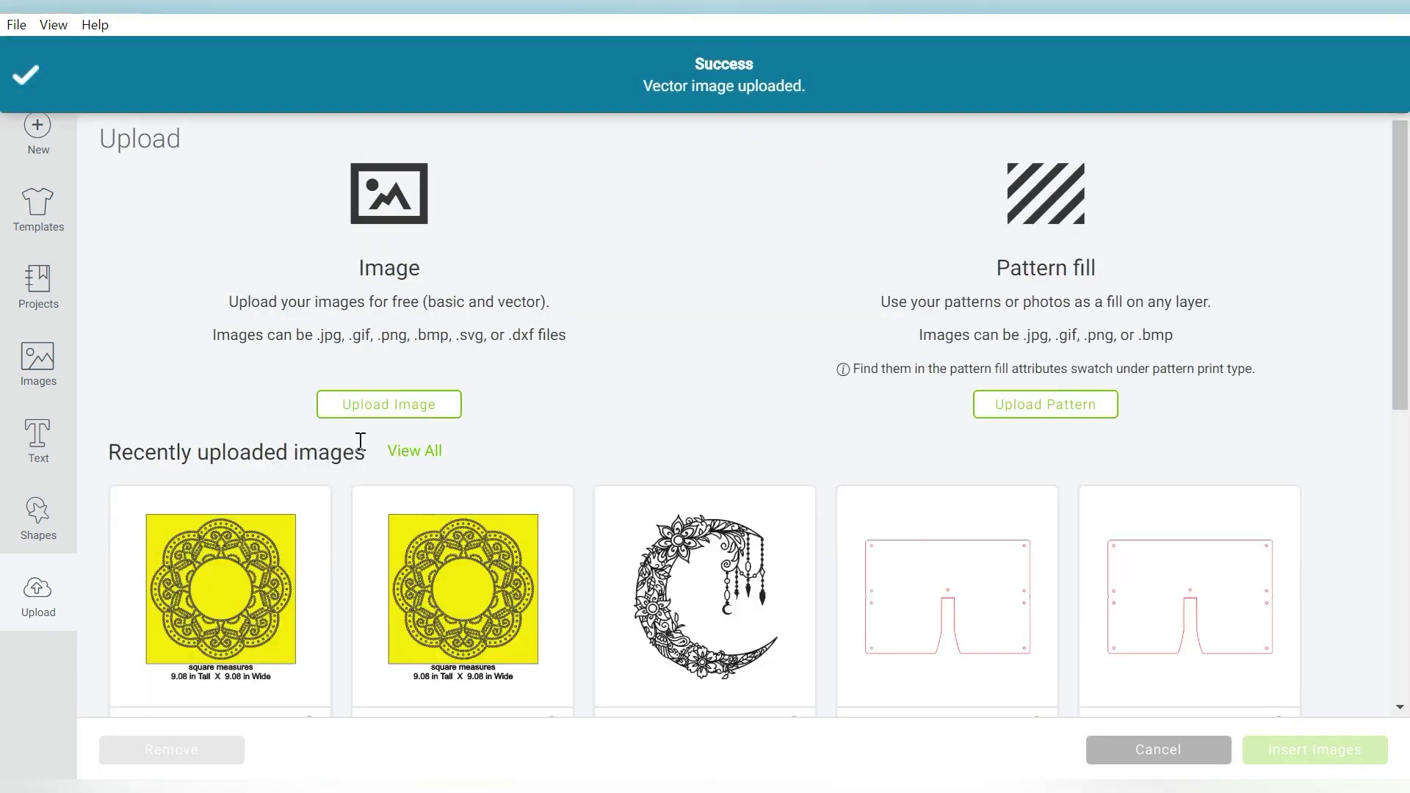
Step: Insert the newly uploaded yellow mandala image onto the canvas and move it into open space
{"action": "left_click", "coordinate": [242, 519]}
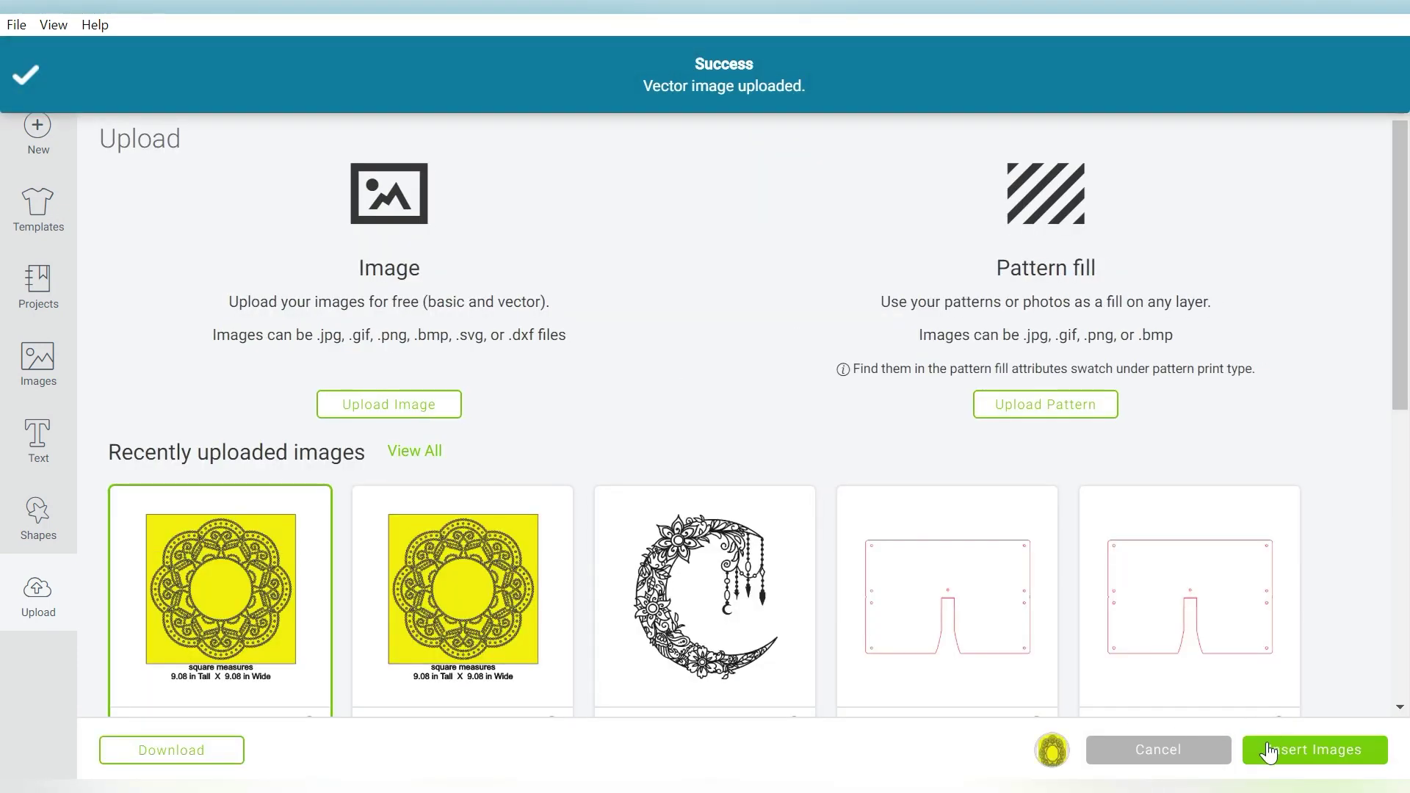
{"action": "left_click", "coordinate": [1278, 750]}
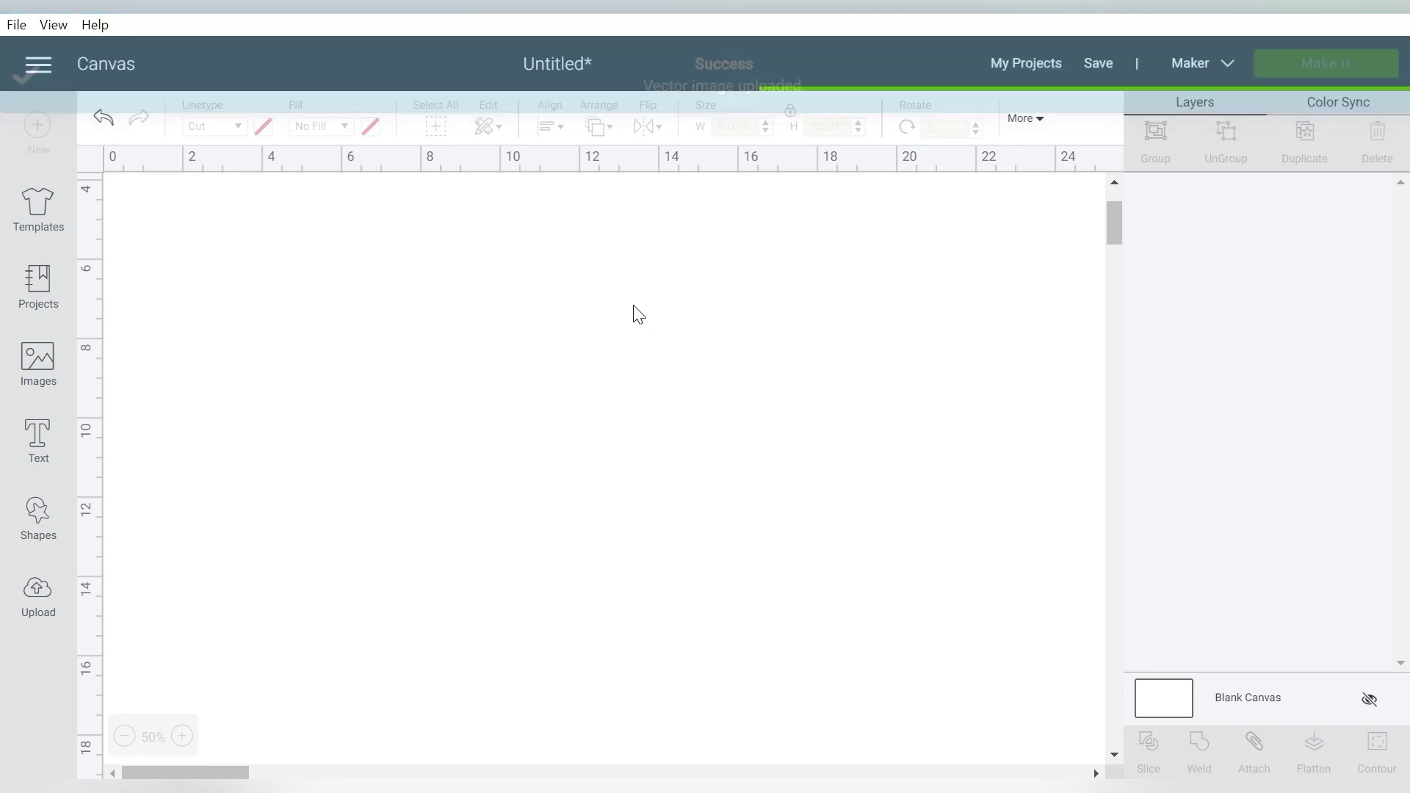
{"action": "left_click_drag", "start_coordinate": [487, 360], "coordinate": [522, 267]}
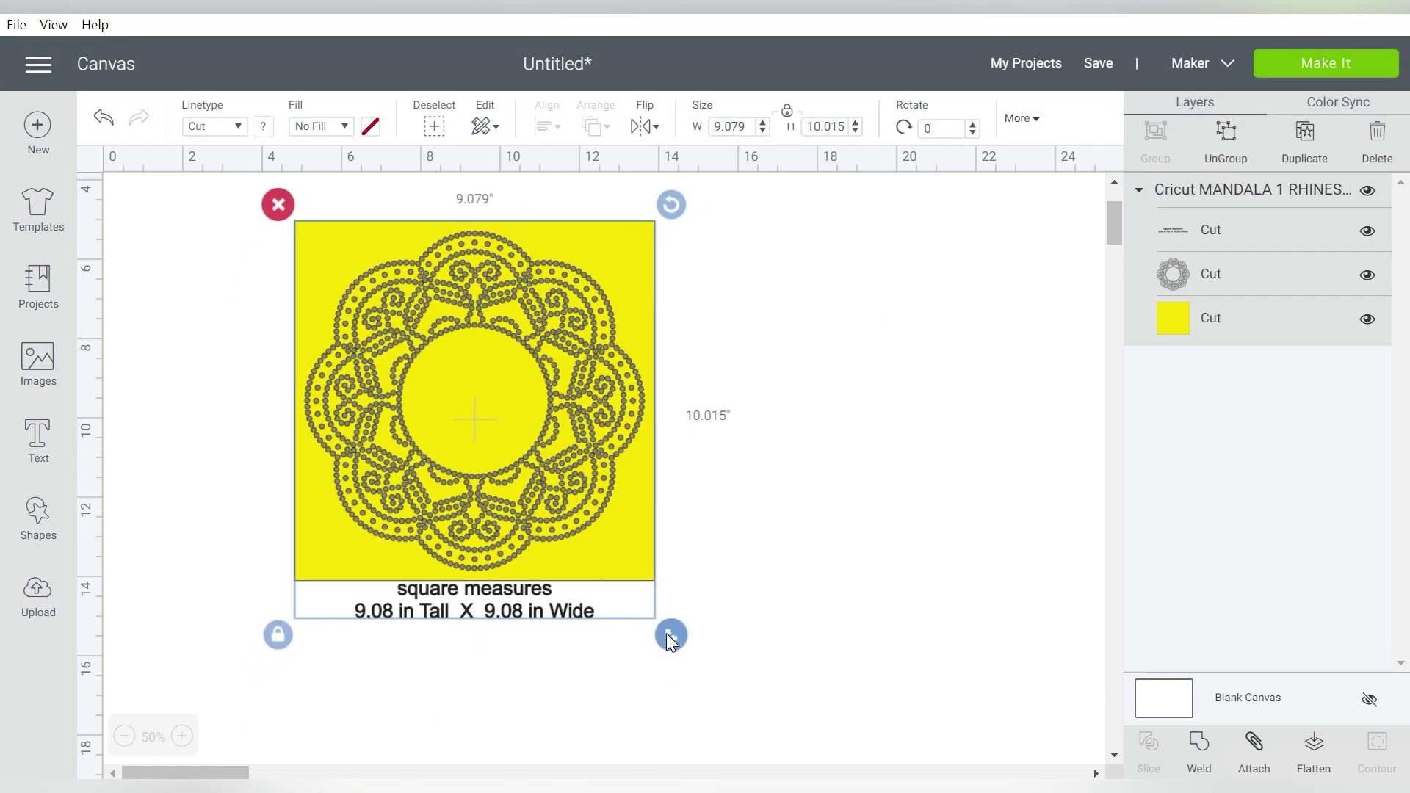
Step: Ungroup the mandala image and delete its yellow background square and the measurement text, keeping only the rhinestone mandala
{"action": "left_click", "coordinate": [1225, 142]}
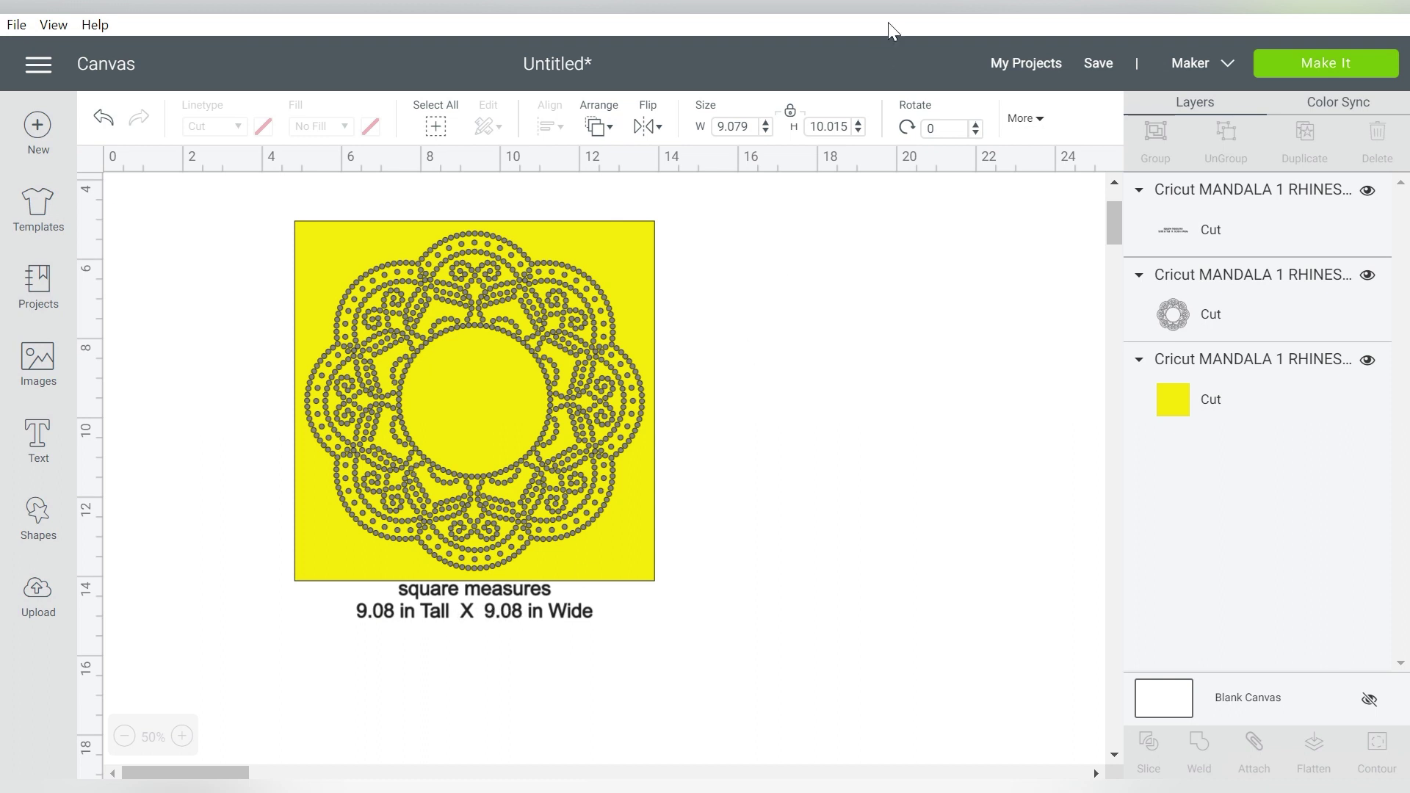
{"action": "left_click", "coordinate": [624, 239]}
{"action": "left_click_drag", "start_coordinate": [730, 193], "coordinate": [652, 225]}
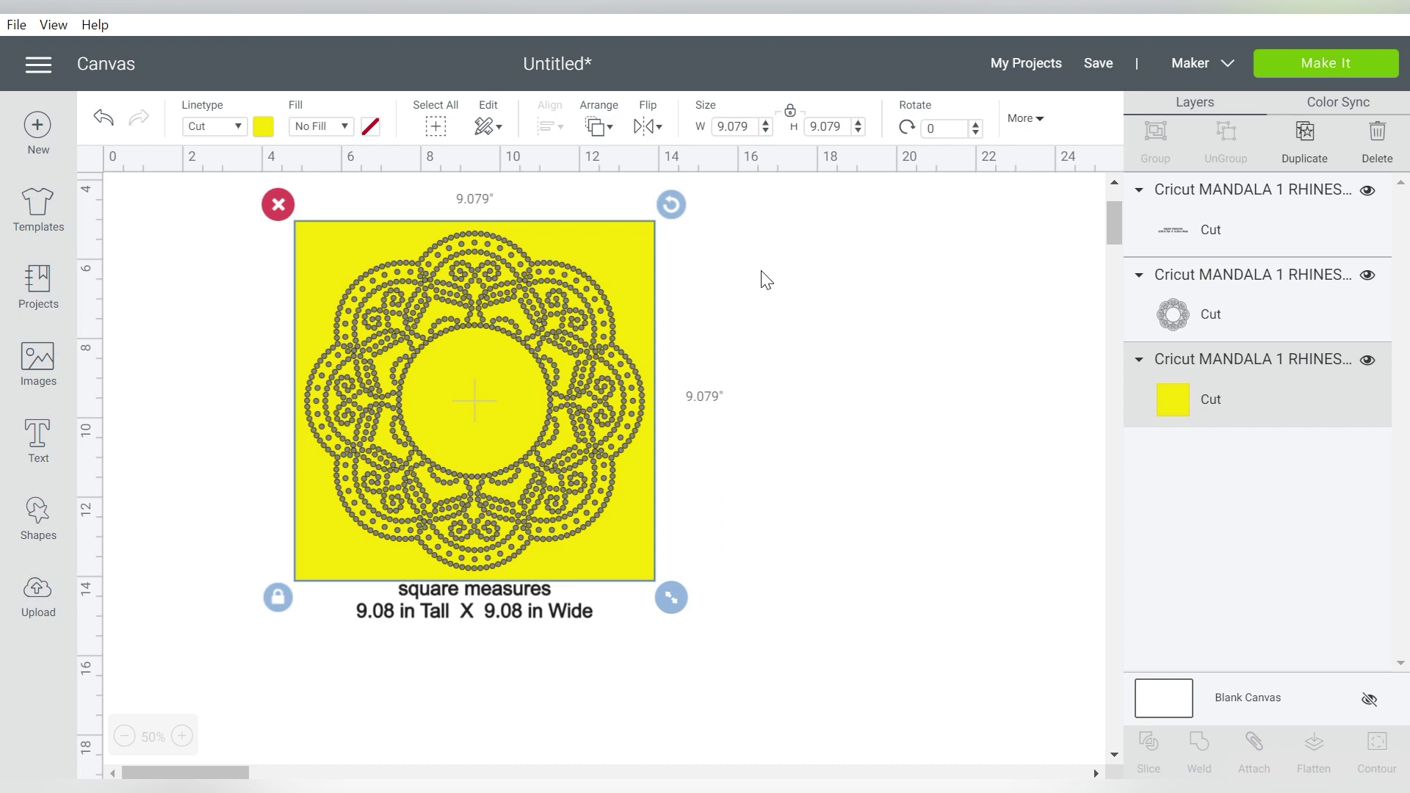
{"action": "left_click", "coordinate": [278, 204]}
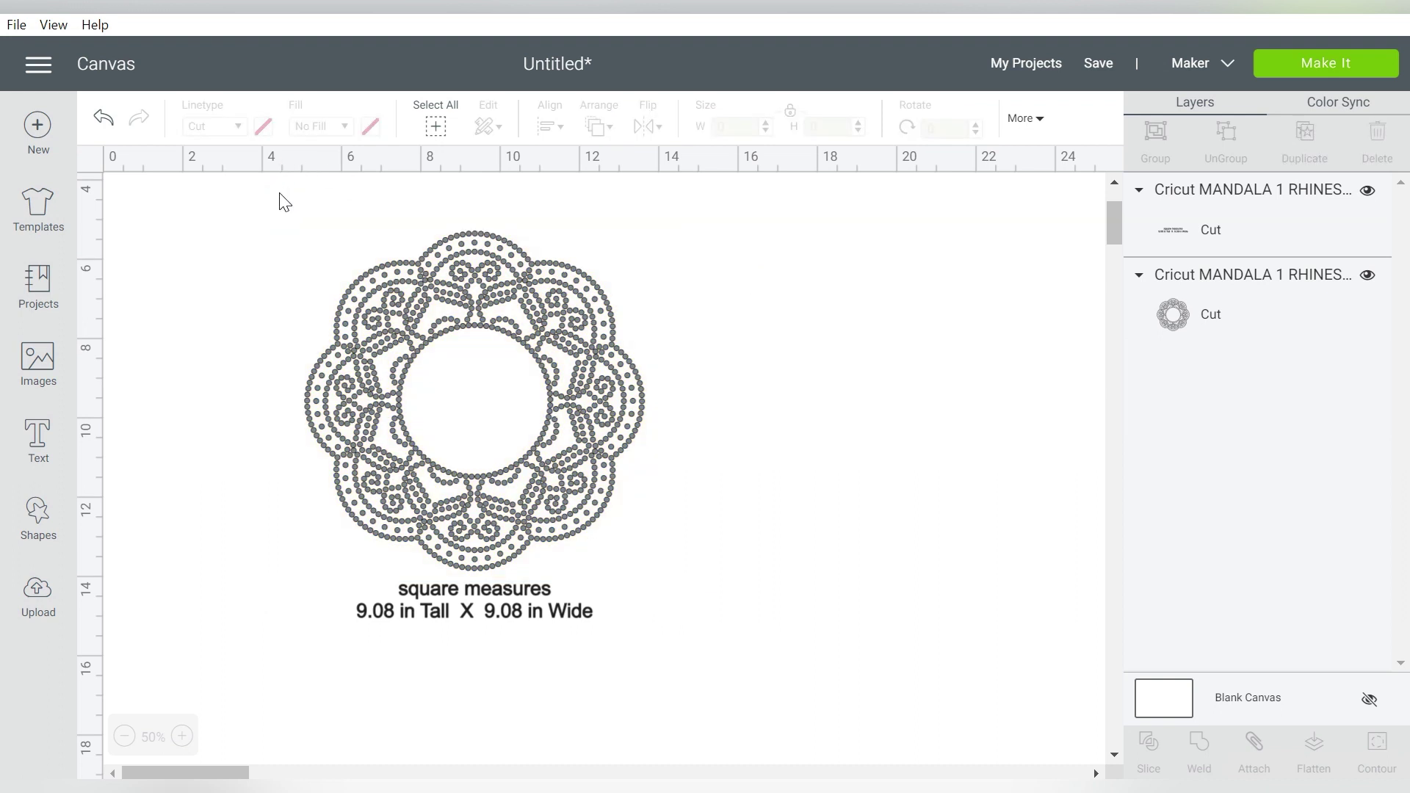
{"action": "left_click", "coordinate": [562, 608]}
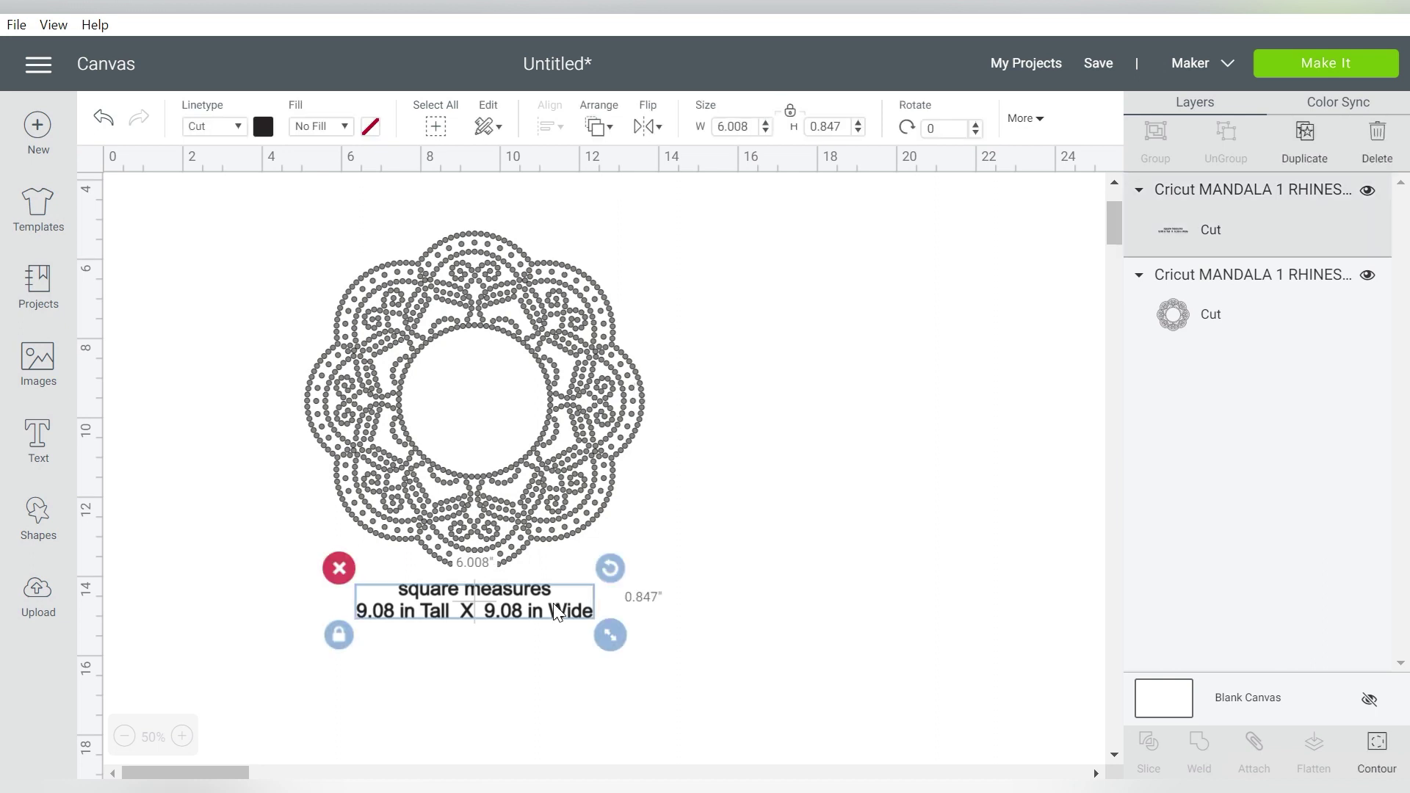
{"action": "left_click", "coordinate": [344, 570]}
{"action": "left_click_drag", "start_coordinate": [711, 211], "coordinate": [262, 614]}
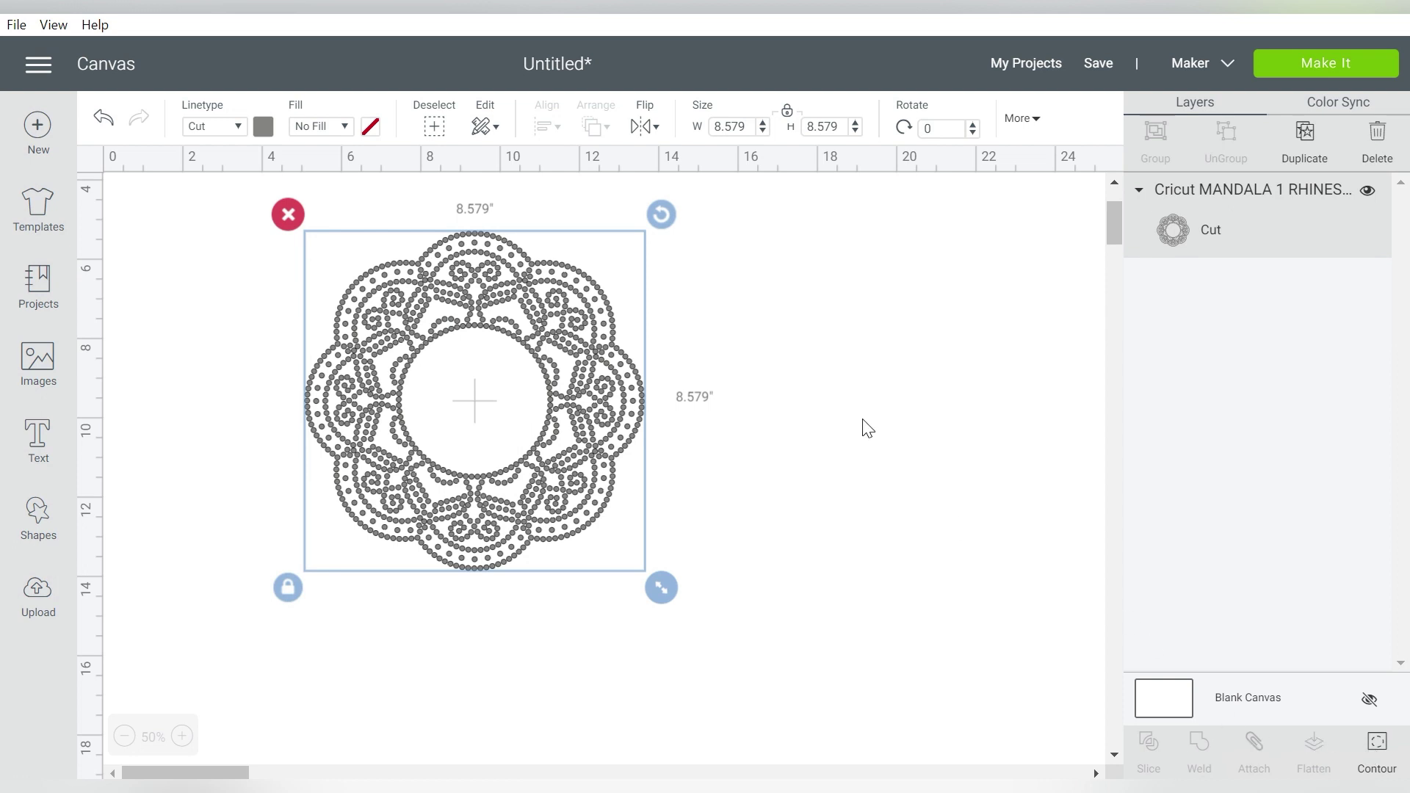
Step: Add the text "M" to the canvas and move it to the empty area above the mandala
{"action": "left_click", "coordinate": [38, 441]}
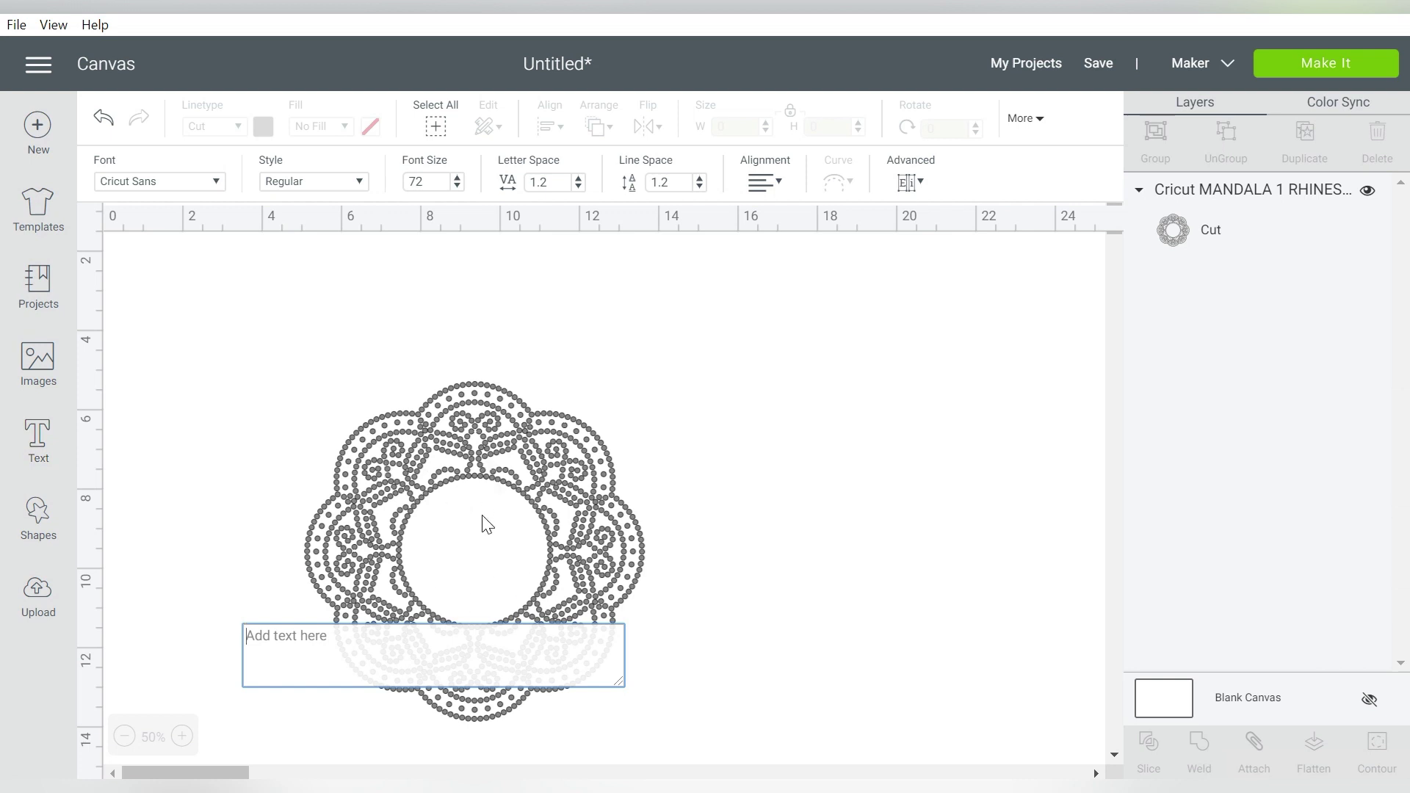
{"action": "type", "text": "M"}
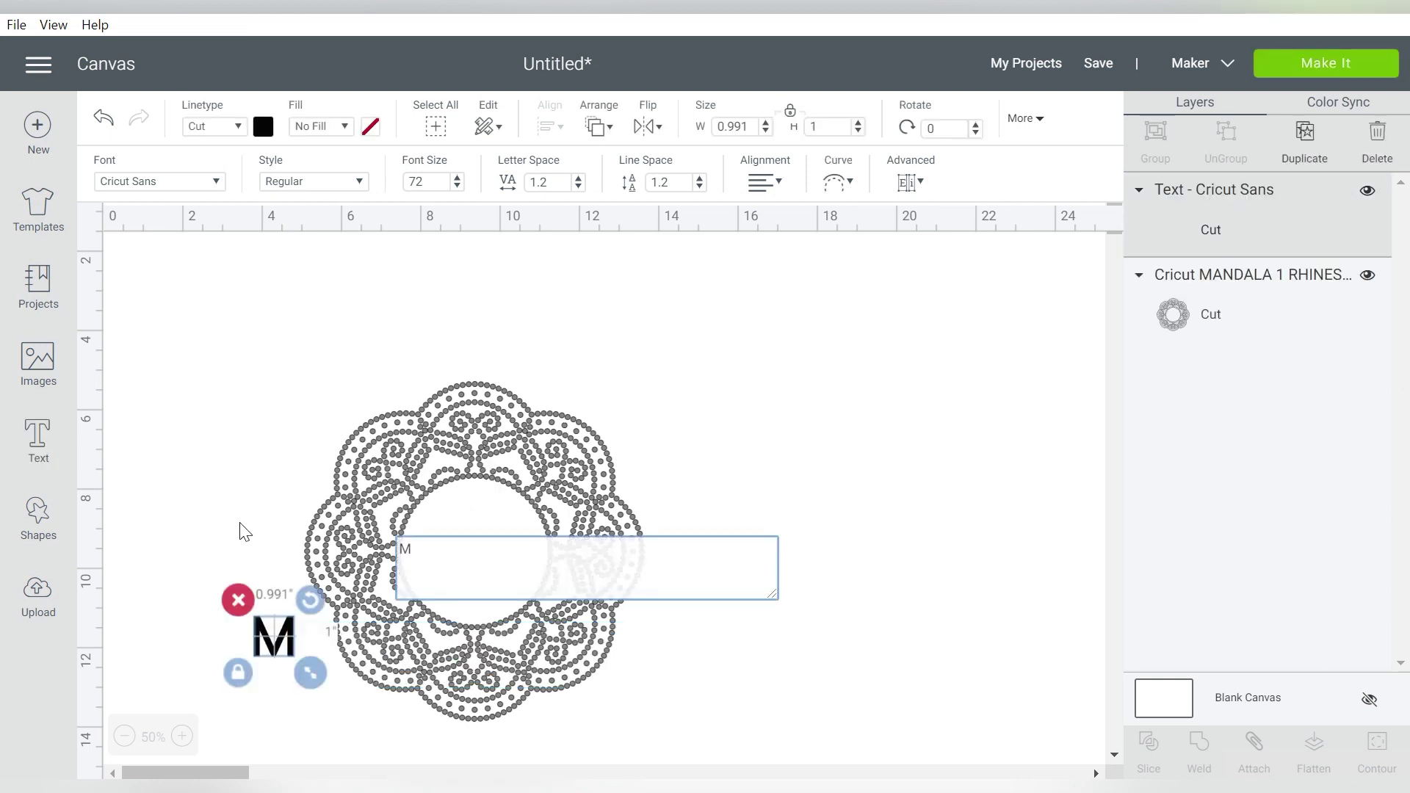
{"action": "left_click", "coordinate": [245, 481]}
{"action": "left_click_drag", "start_coordinate": [283, 630], "coordinate": [280, 324]}
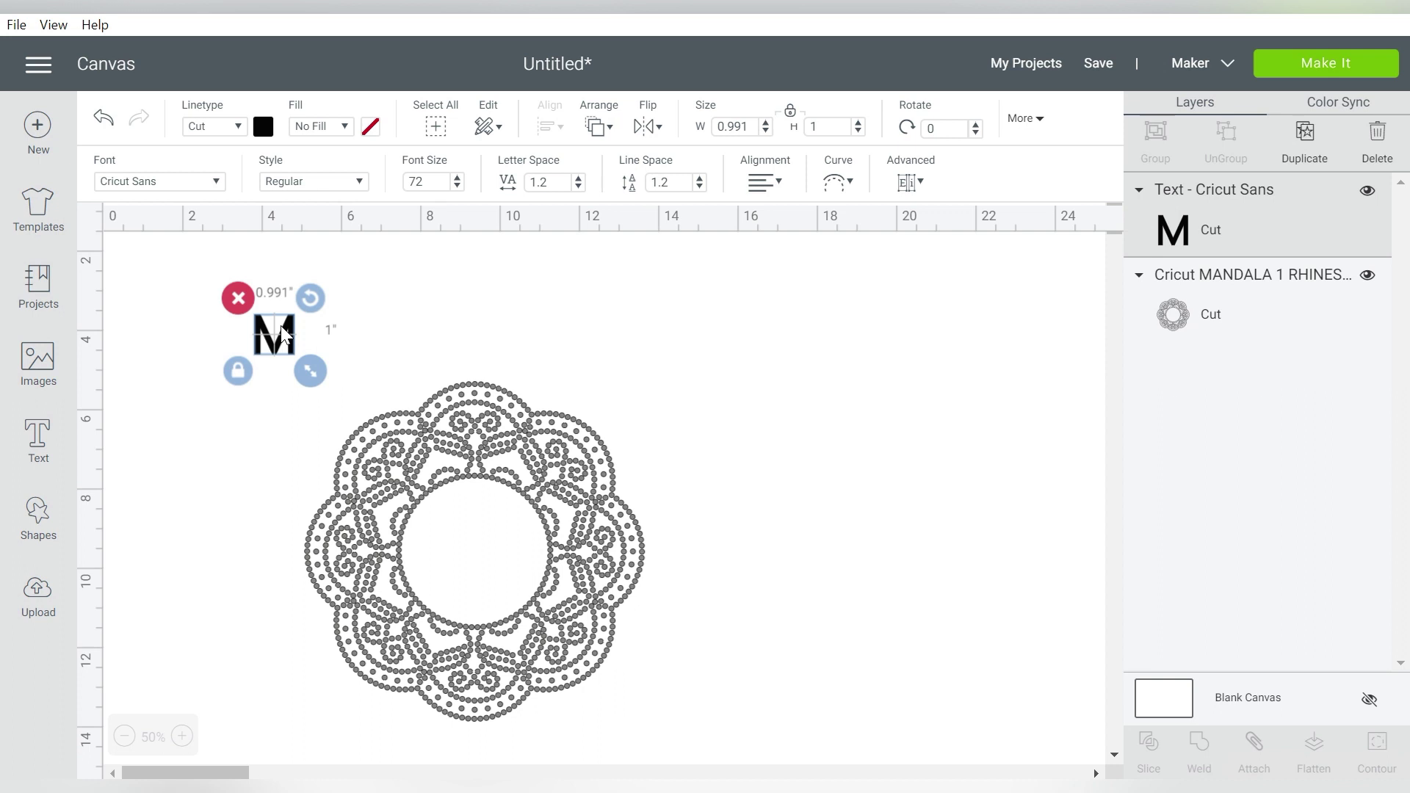
Step: Search the fonts for "2pe" and change the M to the 2Peas Mister Giggles font
{"action": "left_click", "coordinate": [213, 183]}
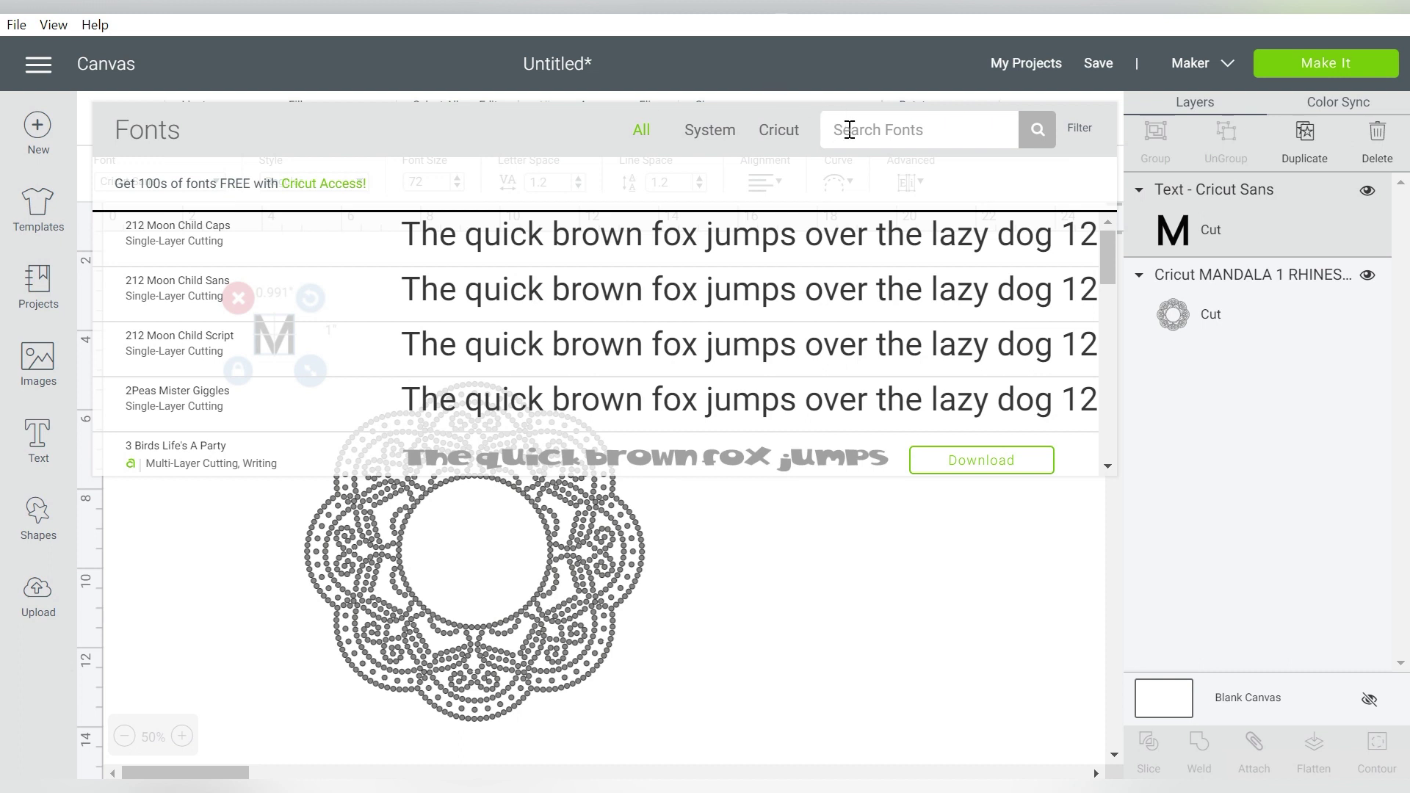
{"action": "type", "text": "2"}
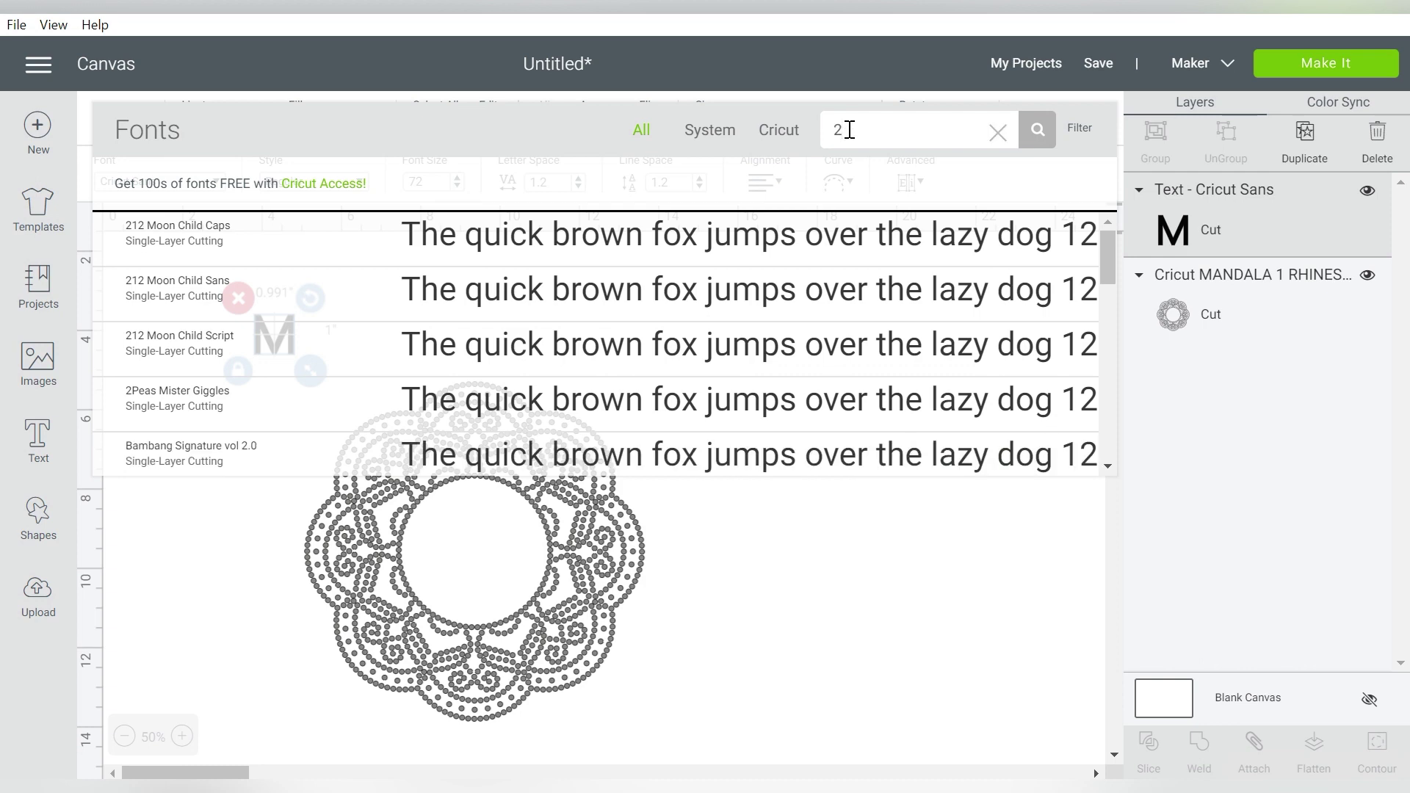
{"action": "type", "text": "pe"}
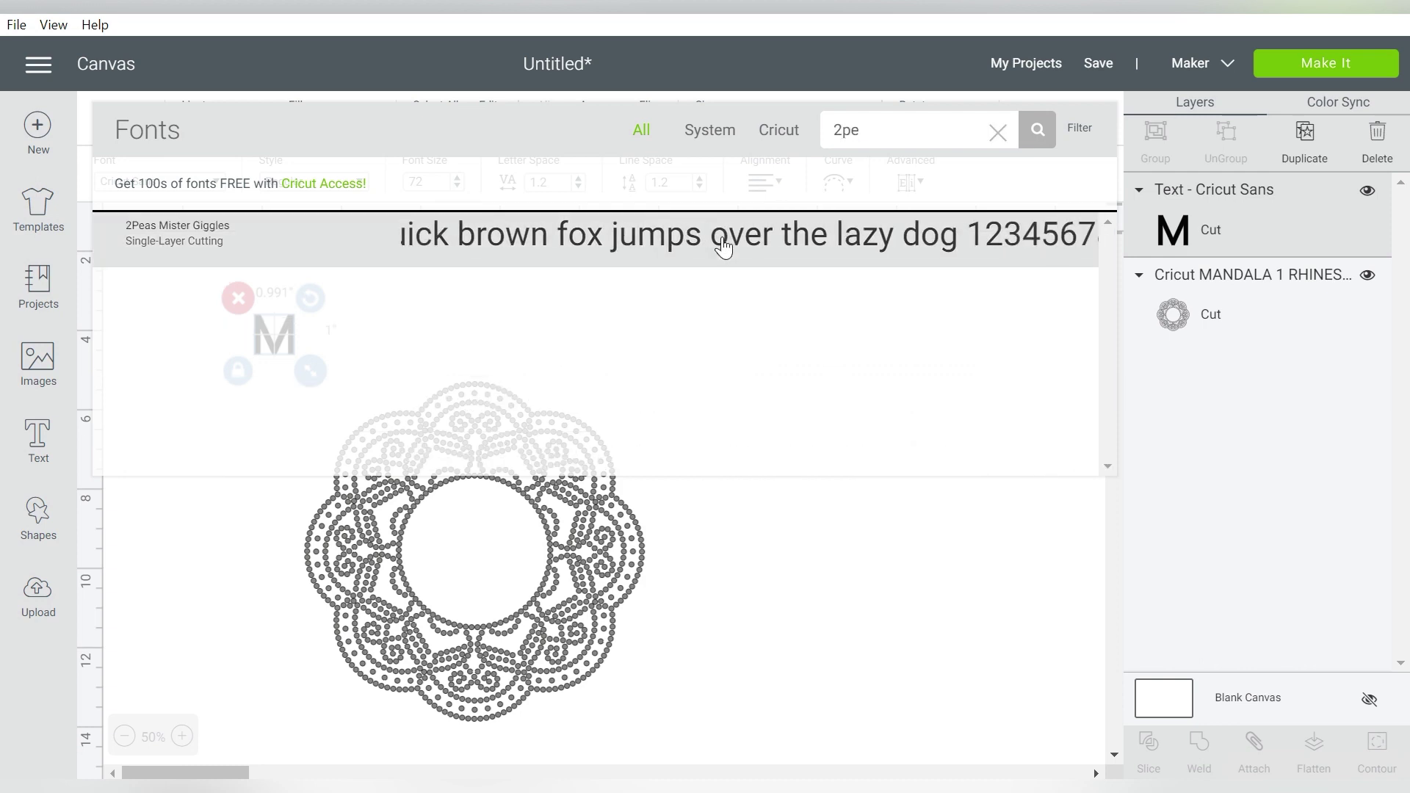
{"action": "left_click", "coordinate": [724, 252]}
Step: Place the M at about 3.1 by 2.7 inches inside the mandala's central opening and move both up the canvas
{"action": "left_click_drag", "start_coordinate": [283, 334], "coordinate": [562, 633]}
{"action": "left_click_drag", "start_coordinate": [526, 559], "coordinate": [509, 552]}
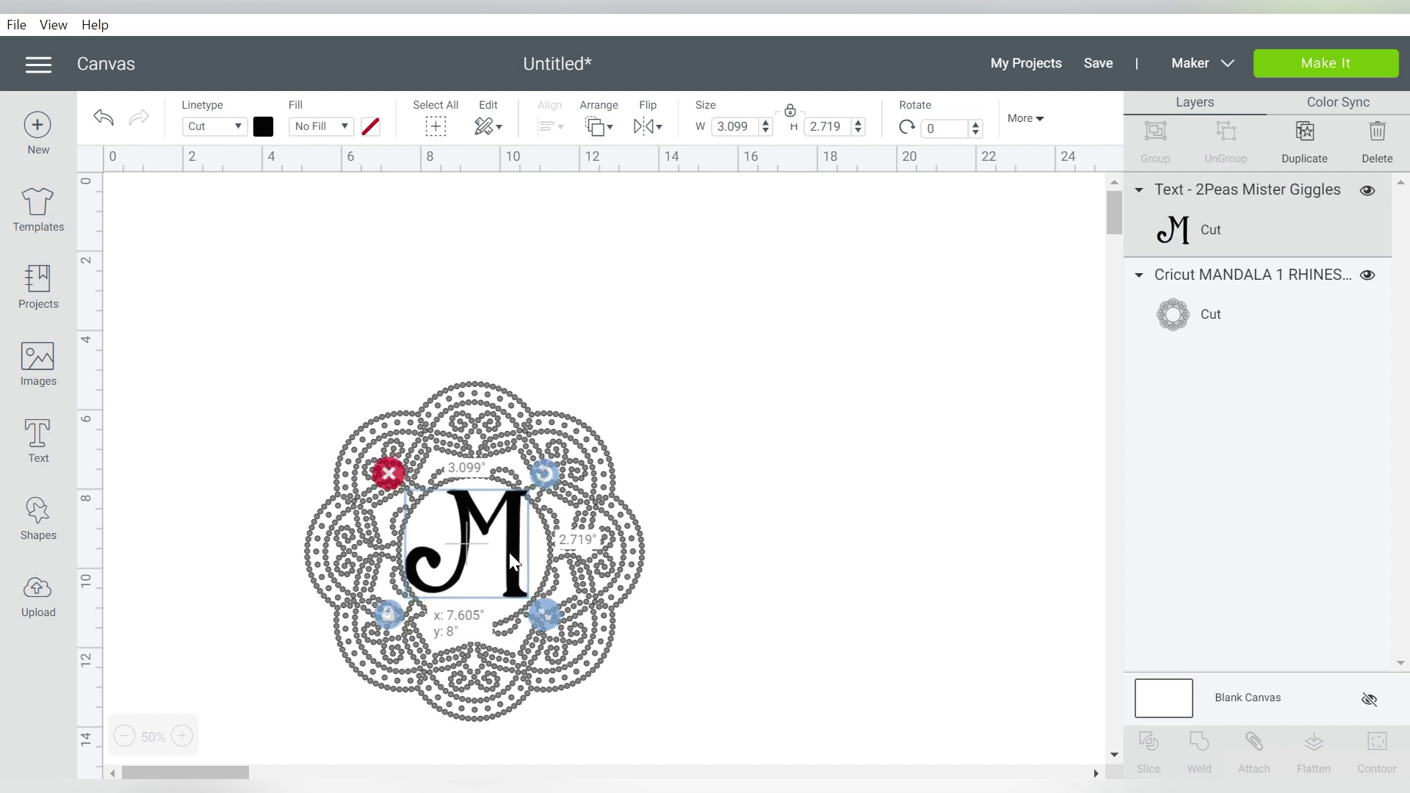
{"action": "left_click_drag", "start_coordinate": [252, 406], "coordinate": [660, 665]}
{"action": "left_click_drag", "start_coordinate": [591, 592], "coordinate": [579, 434]}
{"action": "left_click", "coordinate": [182, 736]}
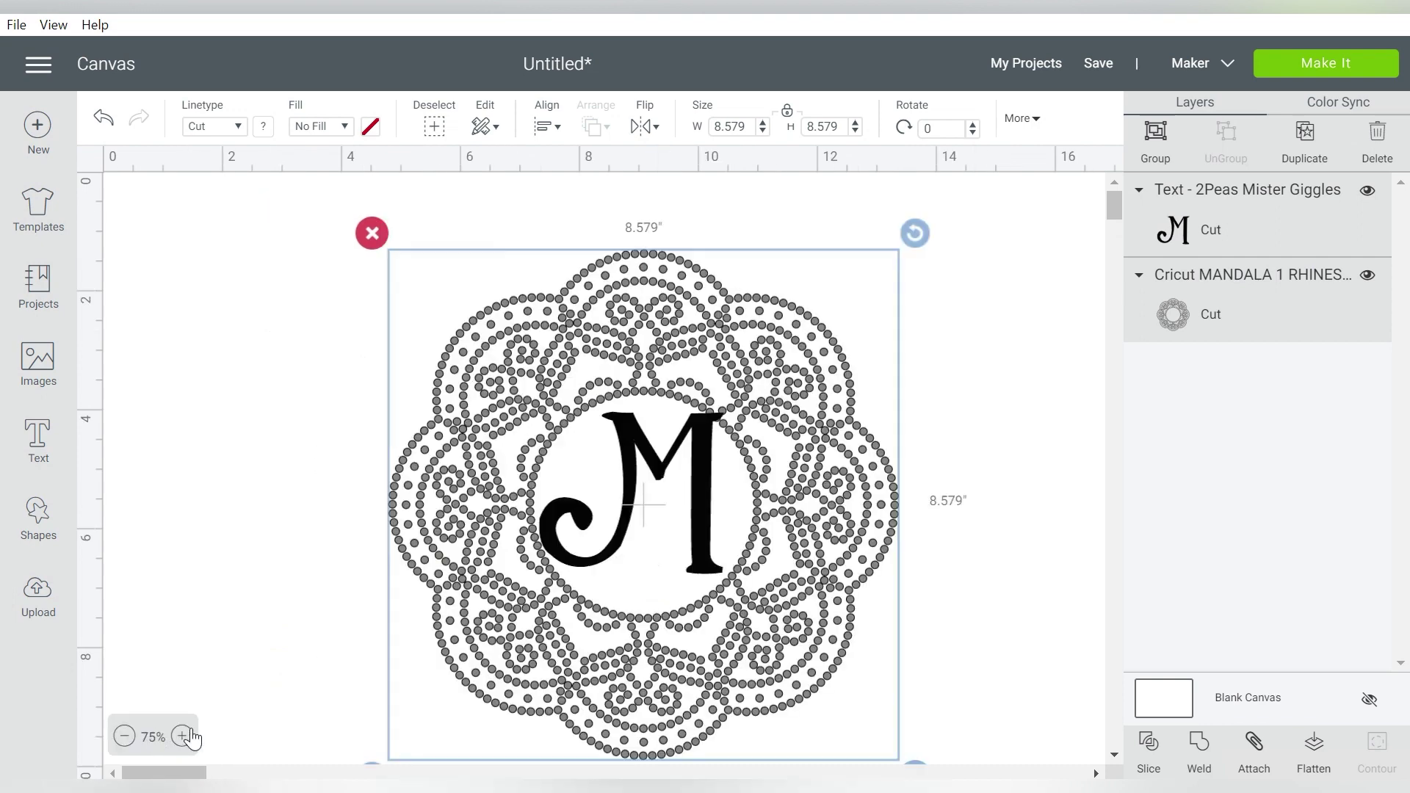
Step: Shrink the M to about 2.77 by 2.43 inches and recenter it inside the mandala's circle
{"action": "left_click", "coordinate": [1030, 450]}
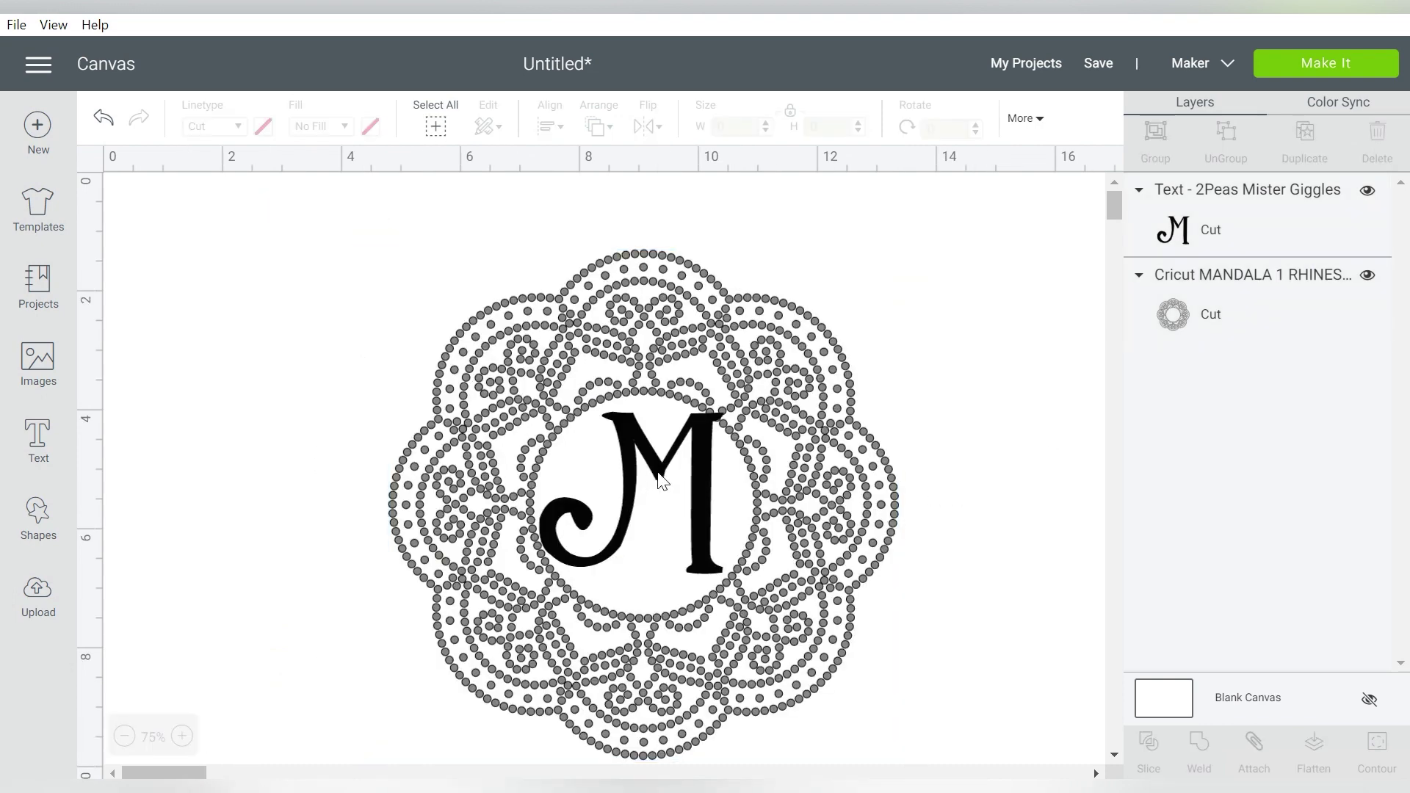
{"action": "left_click", "coordinate": [700, 480]}
{"action": "left_click_drag", "start_coordinate": [741, 590], "coordinate": [720, 572]}
{"action": "left_click_drag", "start_coordinate": [688, 525], "coordinate": [699, 544]}
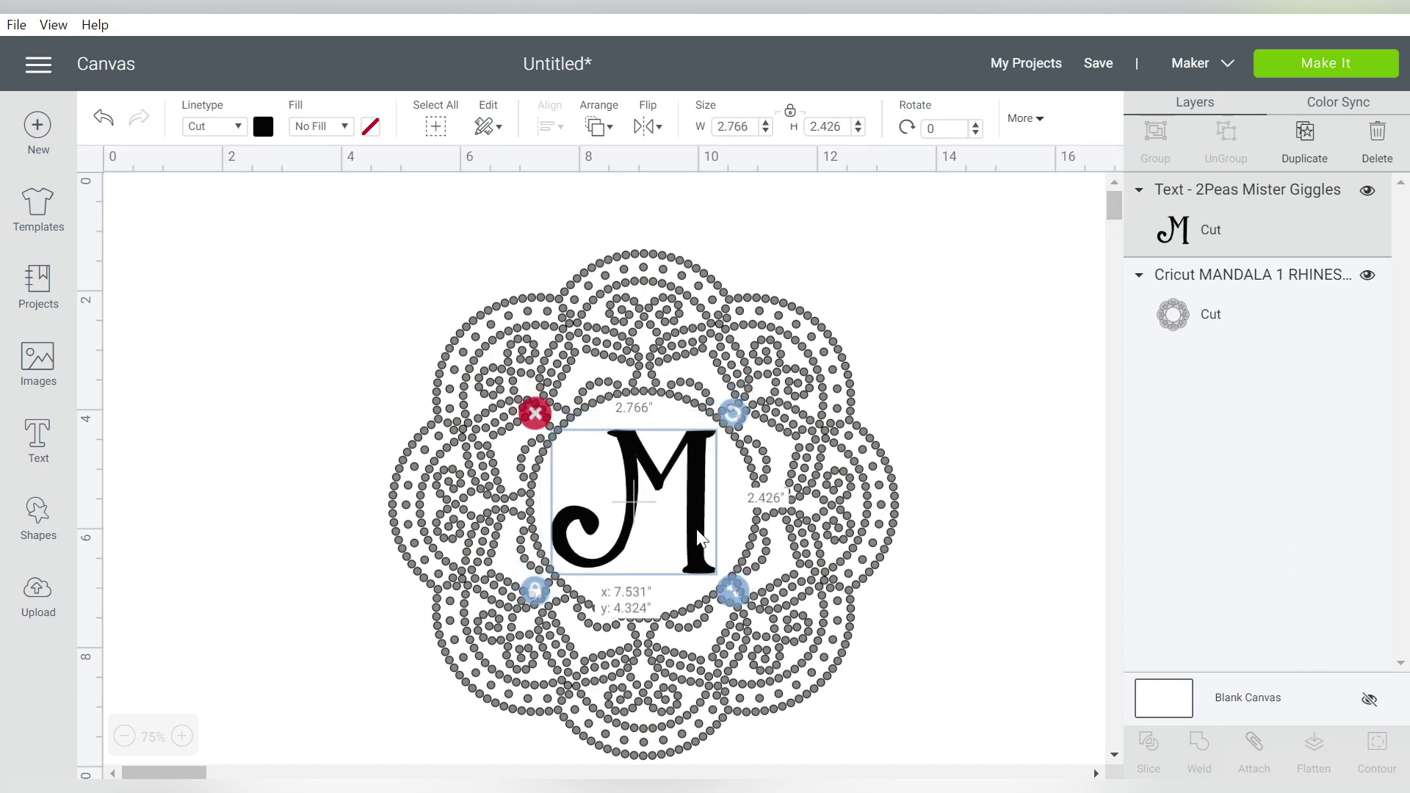
{"action": "left_click", "coordinate": [924, 346]}
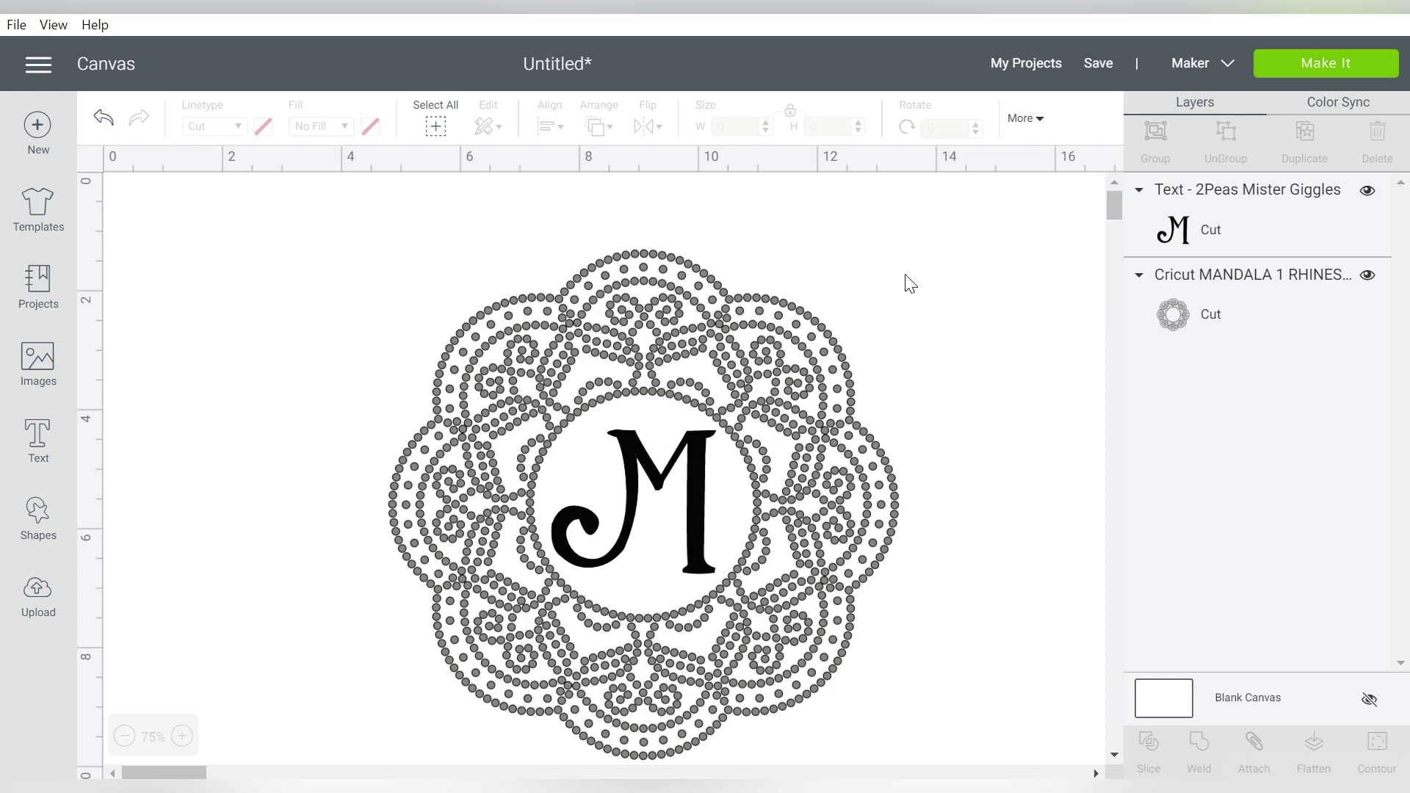
Step: Select the M and the mandala together, shift them slightly up the canvas, and attach them
{"action": "left_click_drag", "start_coordinate": [907, 273], "coordinate": [437, 624]}
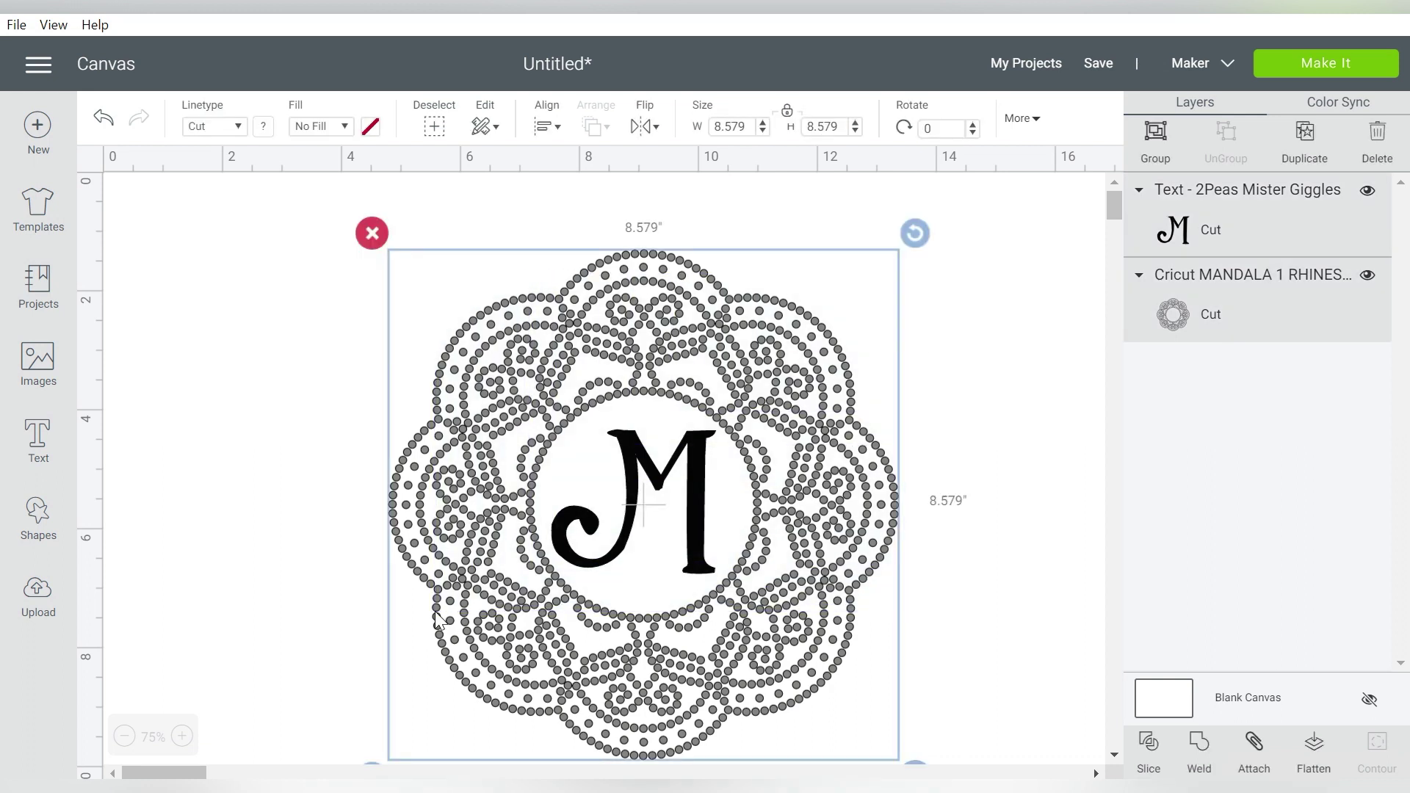
{"action": "left_click_drag", "start_coordinate": [877, 487], "coordinate": [856, 427]}
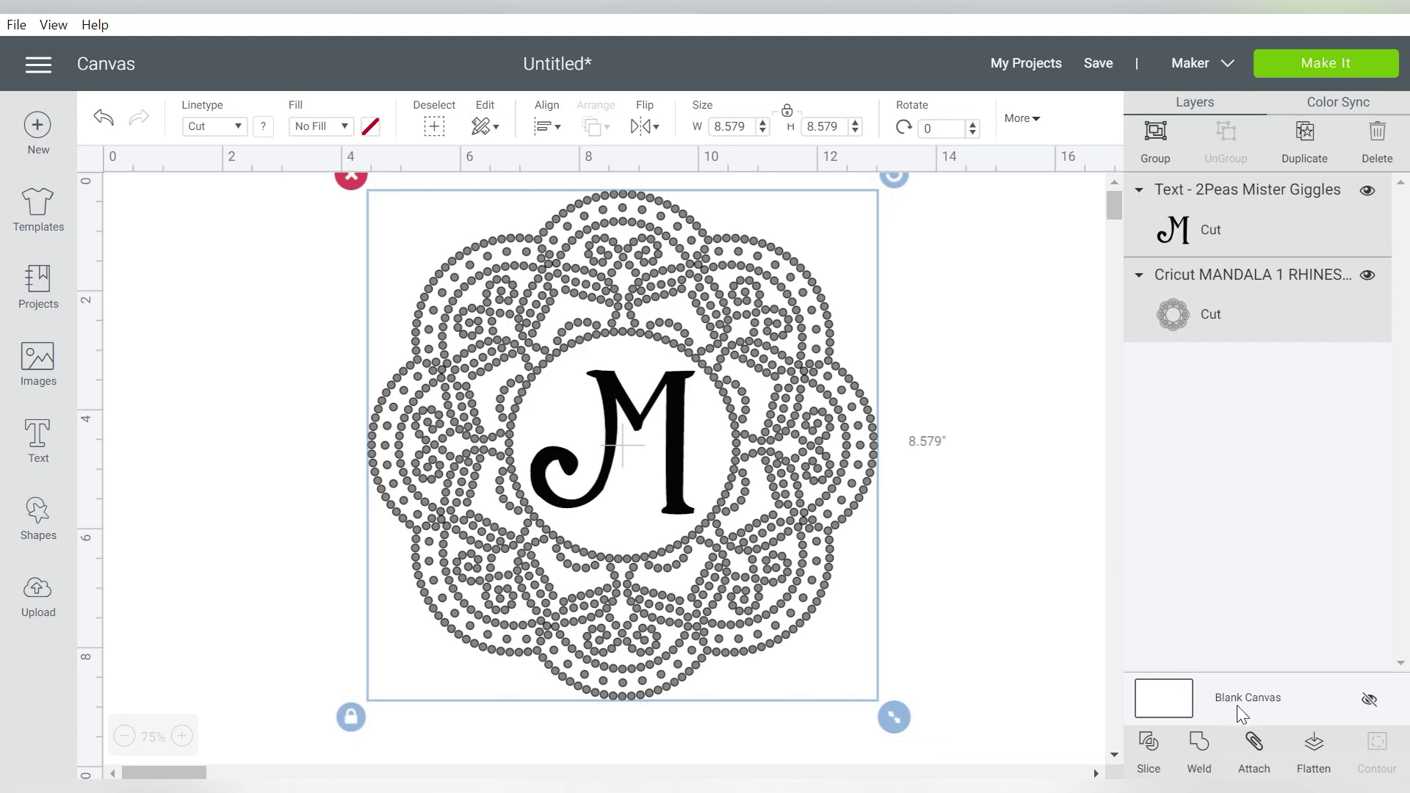
{"action": "left_click", "coordinate": [1255, 747]}
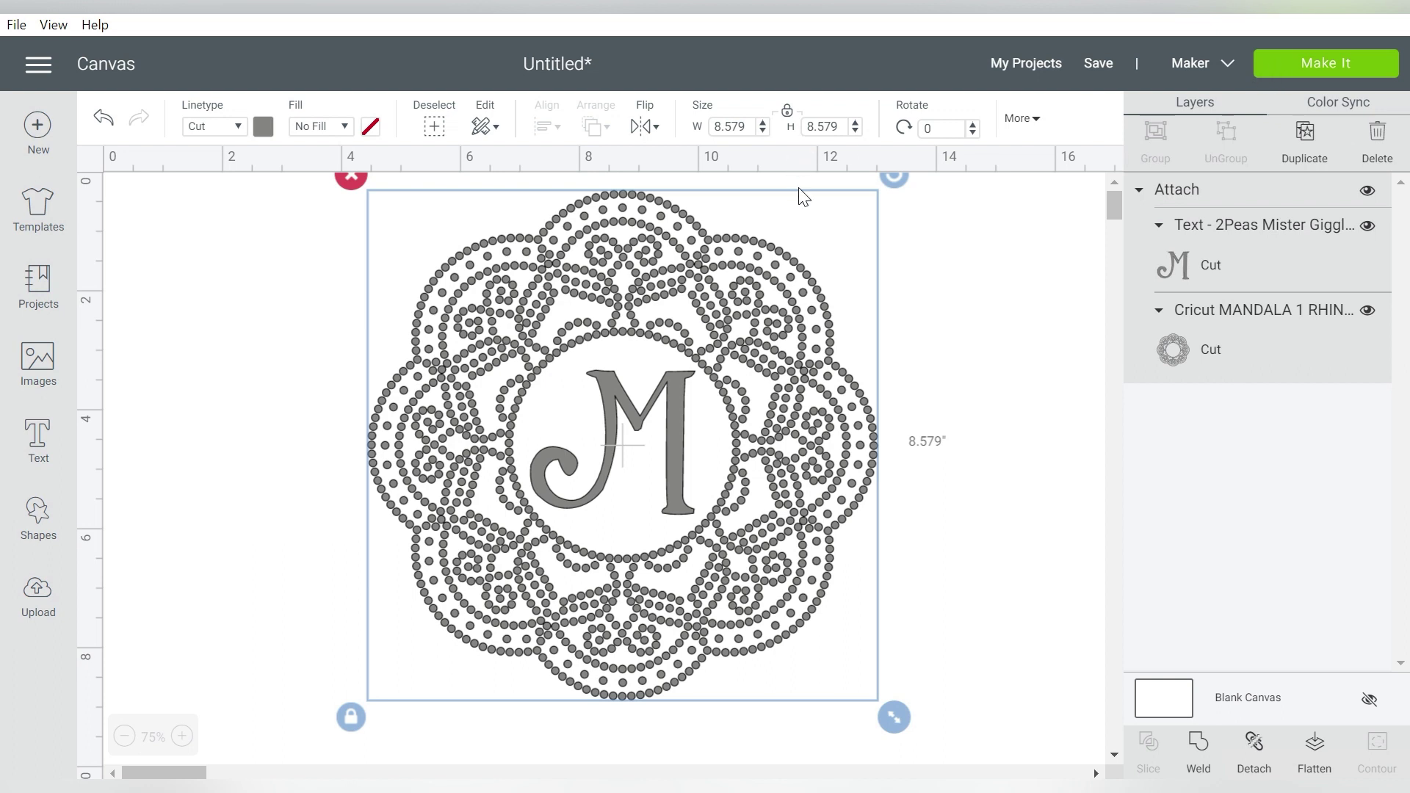
Step: Set the attached monogram design's width to 8 inches
{"action": "double_click", "coordinate": [735, 127]}
{"action": "type", "text": "8"}
{"action": "key", "text": "Return"}
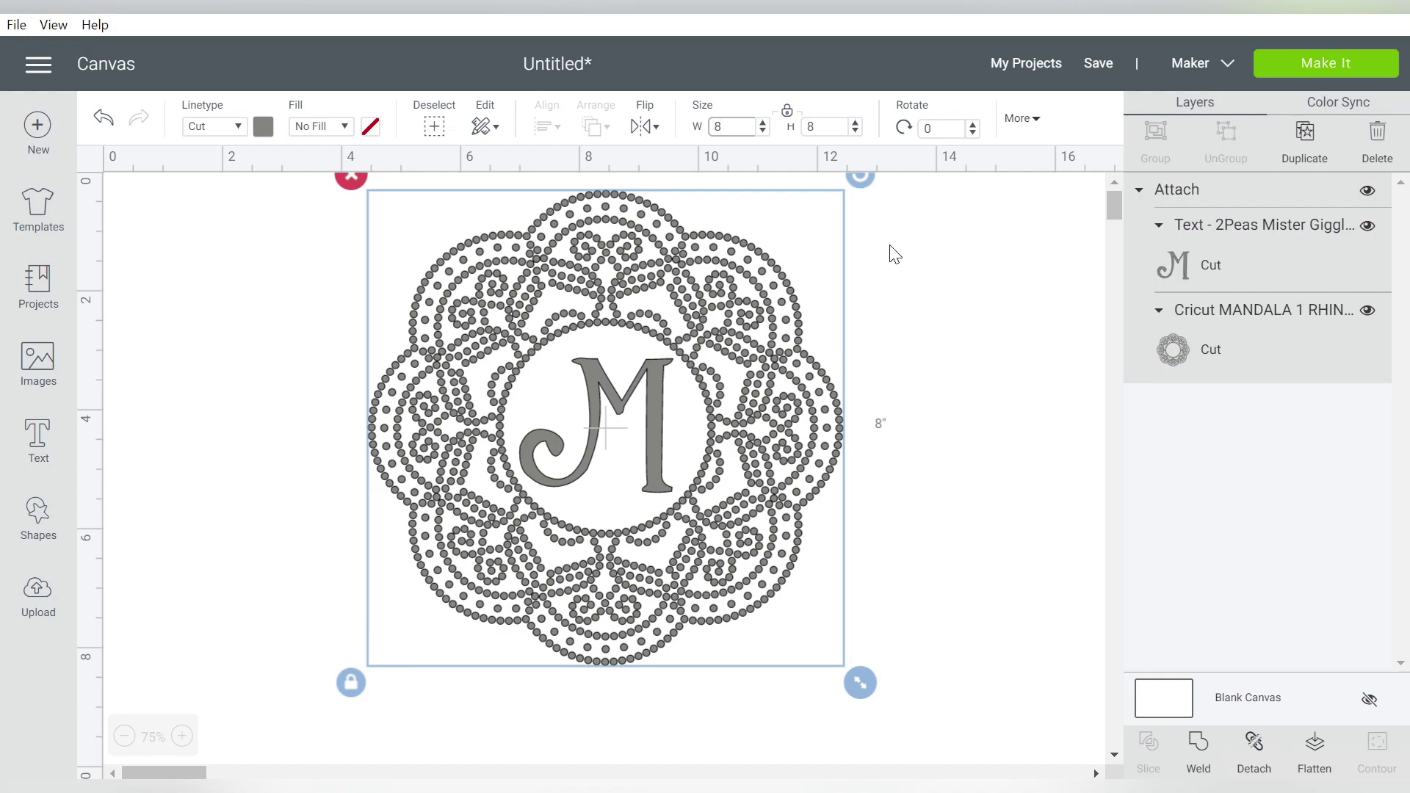
Step: Send the project to be made with Mirror turned on and Light Cardstock – 60 lb (163 gsm) as base material
{"action": "left_click", "coordinate": [1319, 64]}
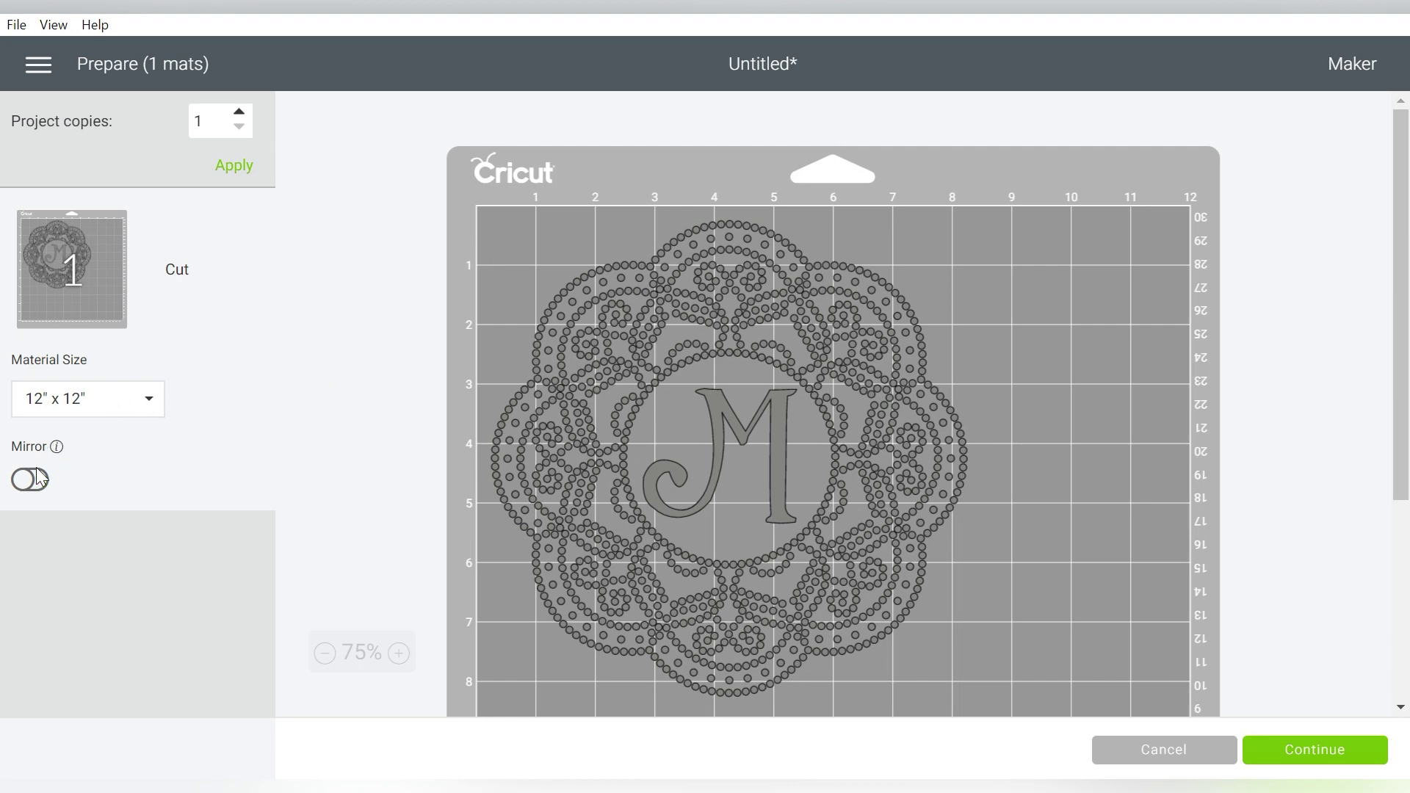
{"action": "left_click", "coordinate": [30, 481]}
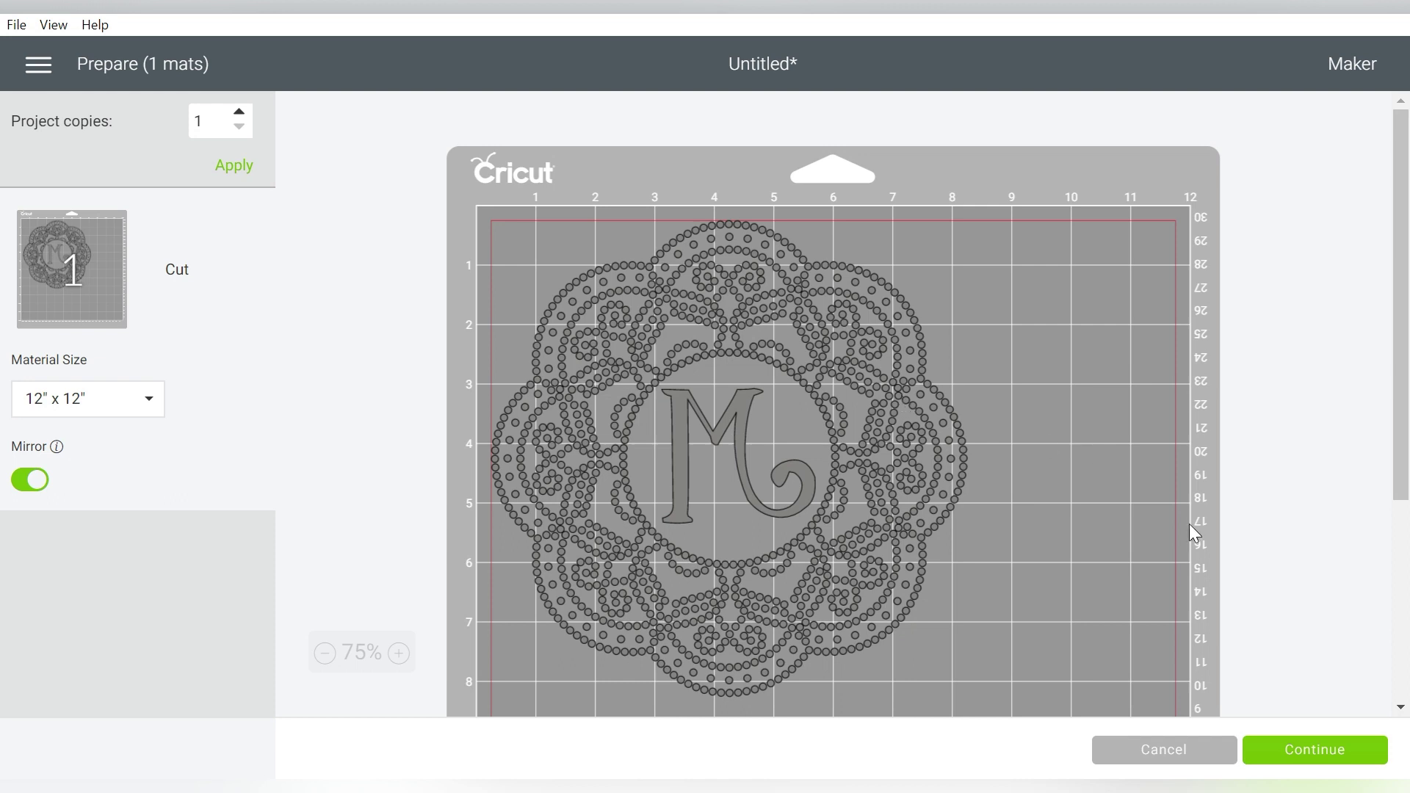
{"action": "left_click", "coordinate": [1315, 749]}
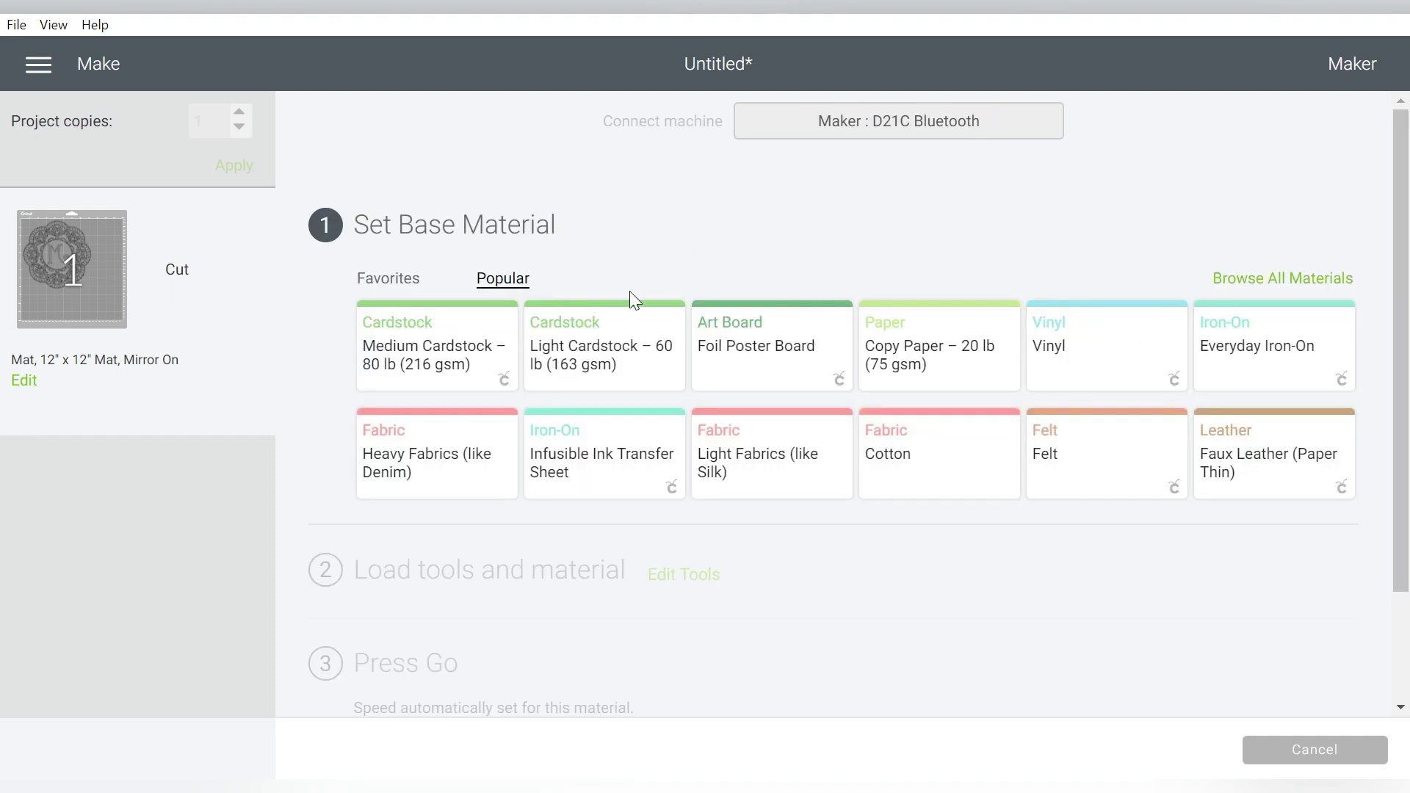
{"action": "left_click", "coordinate": [617, 333]}
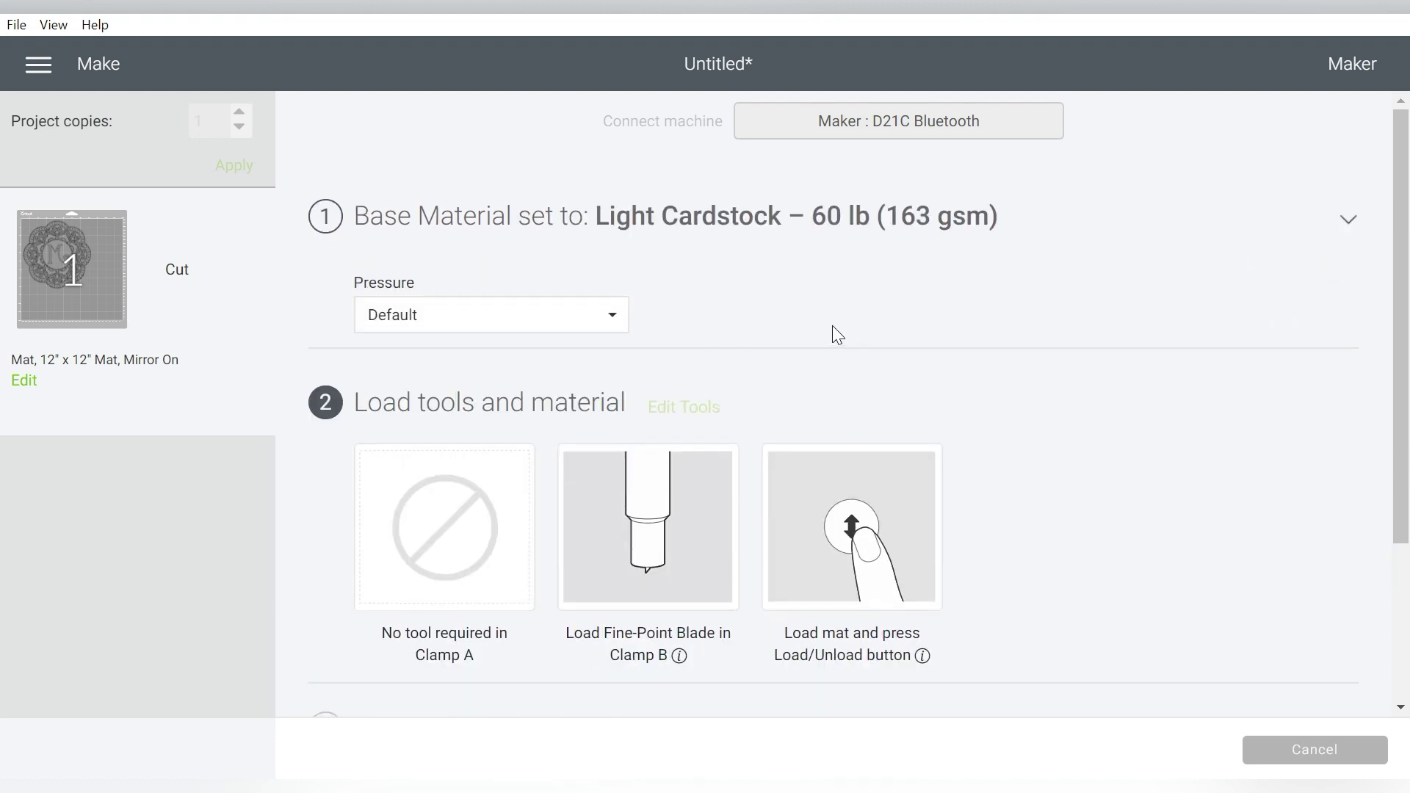